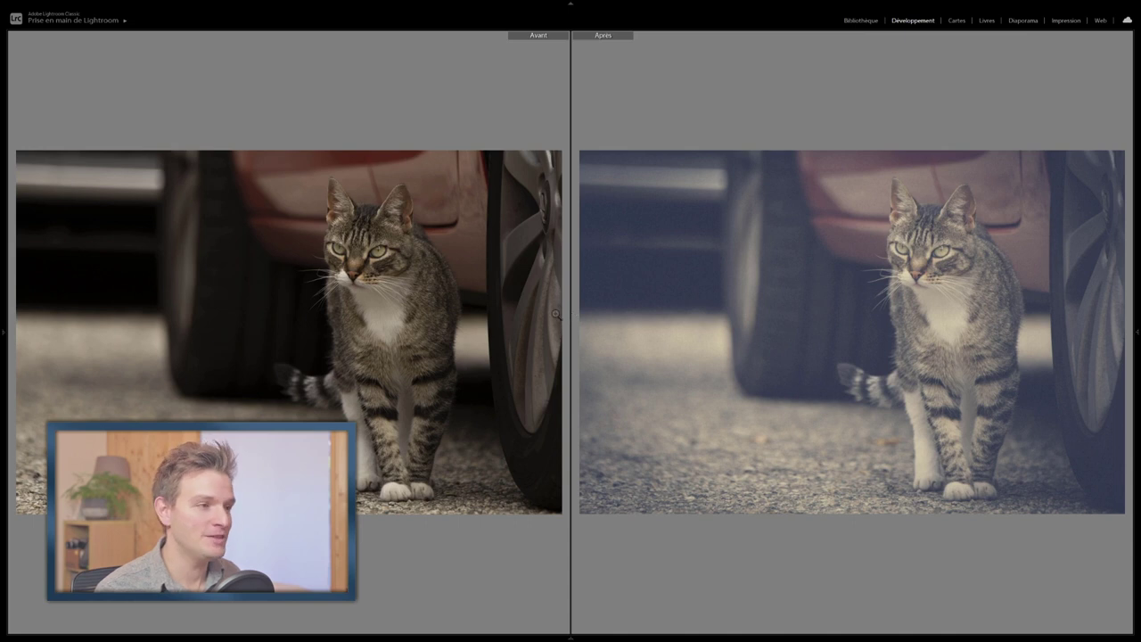
Switch from Lightroom to the browser's Google Images results for vintage photos
{"action": "key", "text": "alt+Tab"}
{"action": "left_click", "coordinate": [783, 301]}
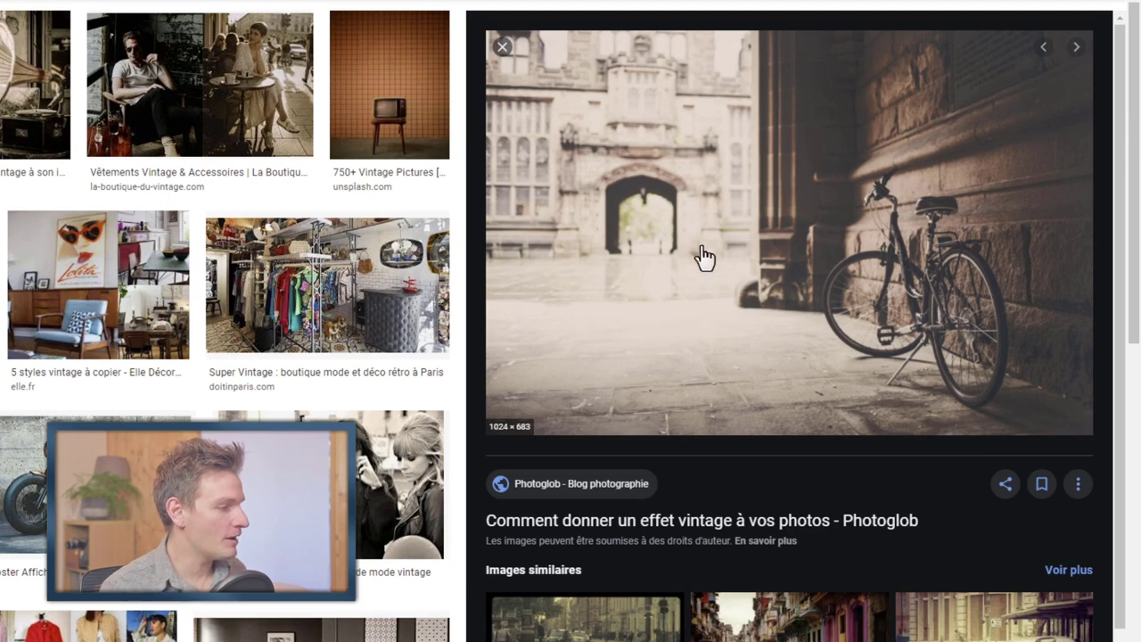
Advance to the 123RF bicycle-with-flowers vintage example and scroll down to its similar images
{"action": "key", "text": "Right"}
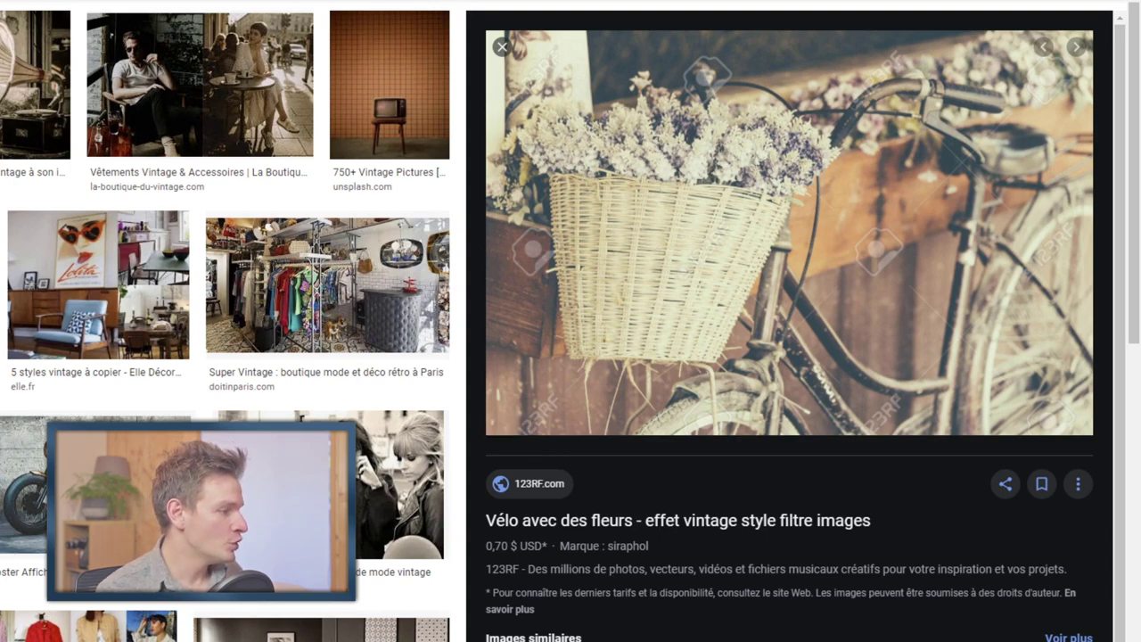
{"action": "scroll", "coordinate": [522, 268], "scroll_direction": "down", "scroll_amount": 2}
{"action": "scroll", "coordinate": [553, 356], "scroll_direction": "down", "scroll_amount": 3}
{"action": "scroll", "coordinate": [563, 385], "scroll_direction": "down", "scroll_amount": 2}
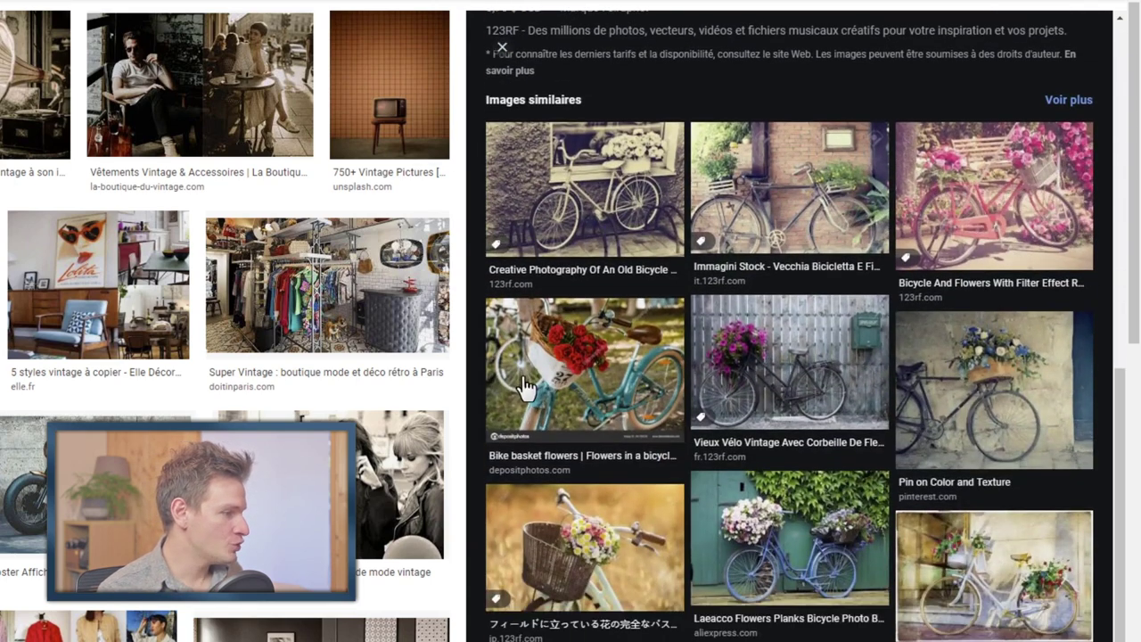
{"action": "scroll", "coordinate": [223, 356], "scroll_direction": "down", "scroll_amount": 3}
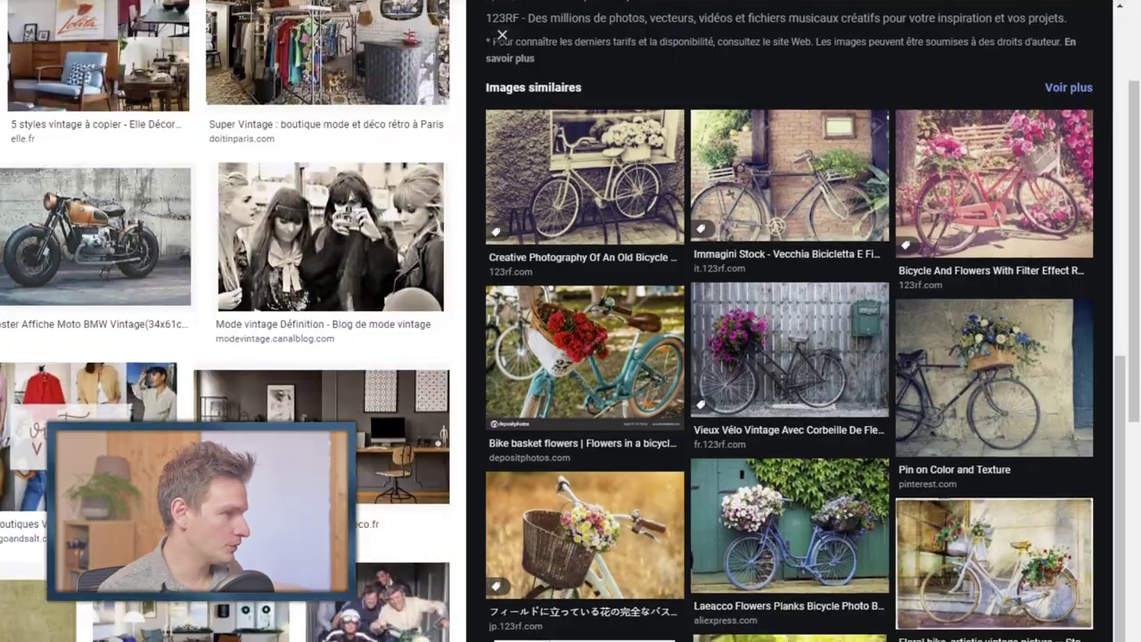
{"action": "scroll", "coordinate": [223, 357], "scroll_direction": "up", "scroll_amount": 5}
Browse the sepia archway bicycle and colourful blue-car street examples, ending on the sepia bicycle
{"action": "left_click", "coordinate": [899, 311]}
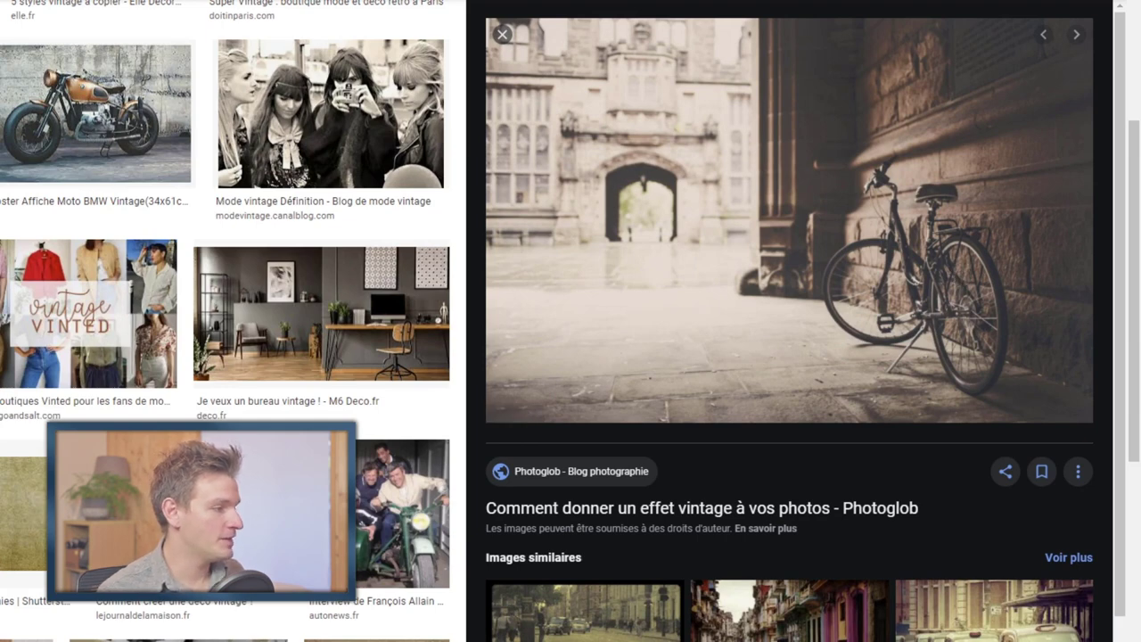
{"action": "left_click", "coordinate": [790, 609]}
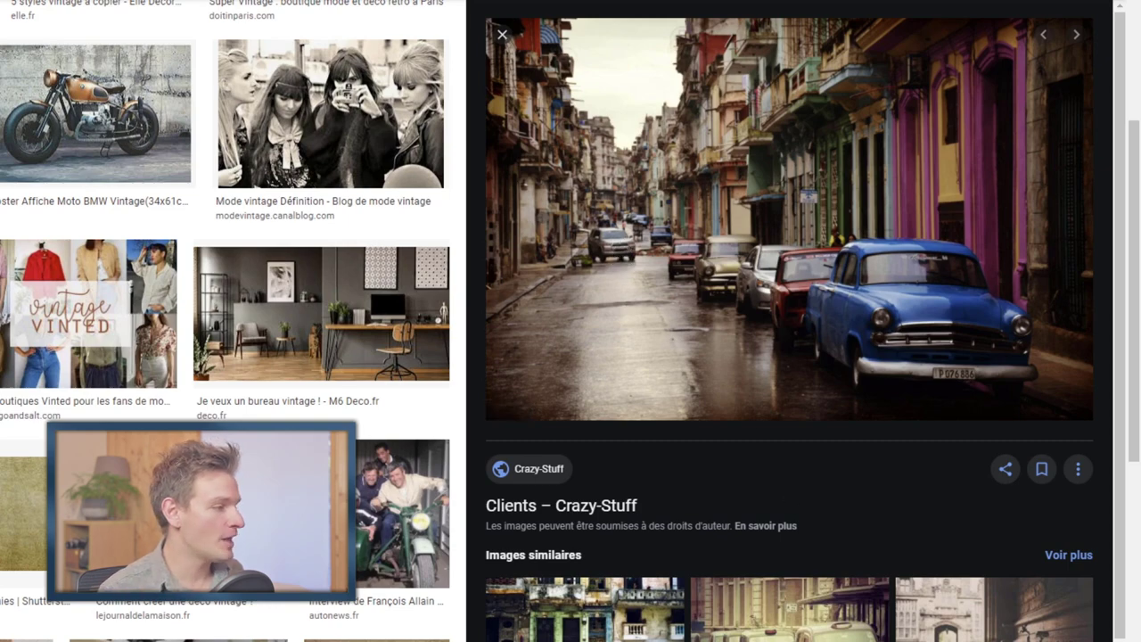
{"action": "left_click", "coordinate": [988, 634]}
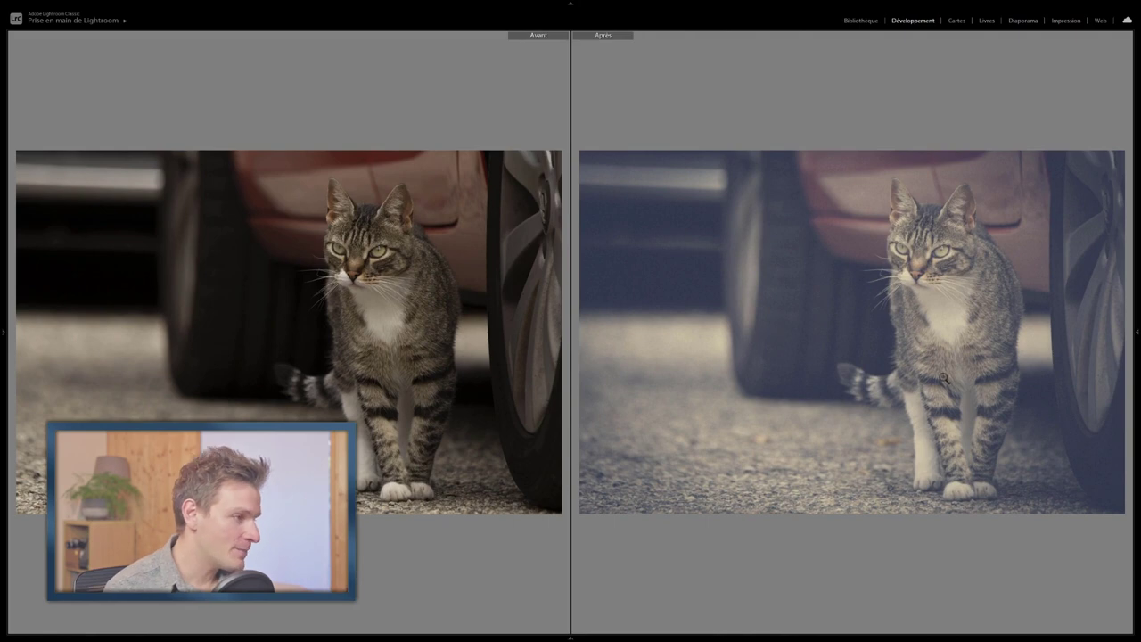
Leave Before/After and show the unedited cat photo alone in Loupe view
{"action": "key", "text": "y"}
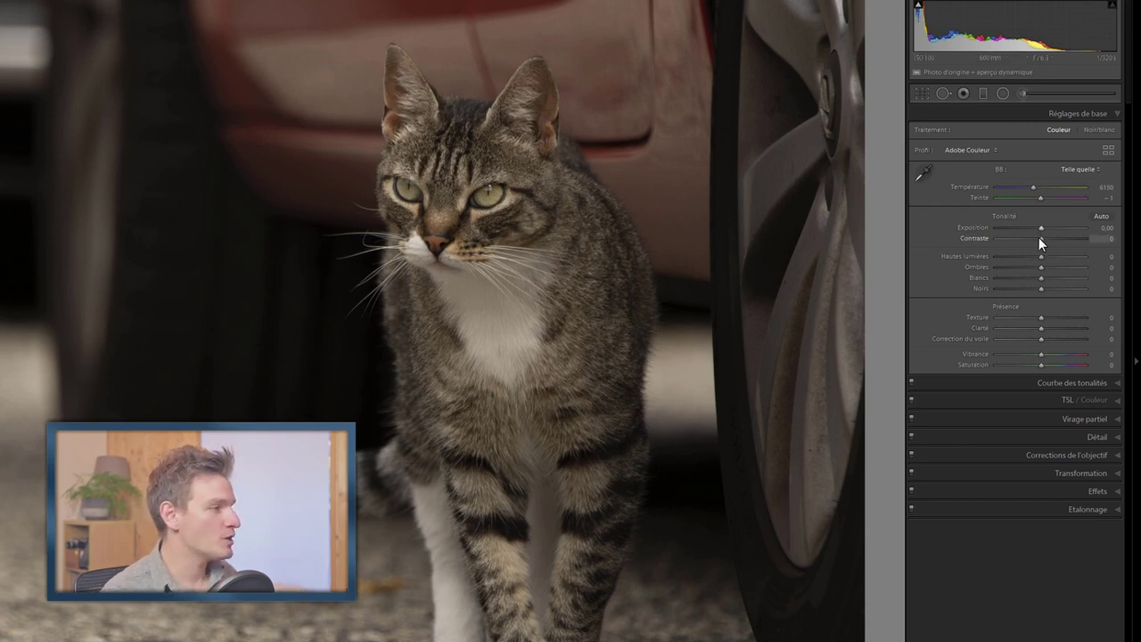
Set exposure to +0,80 and cut contrast to about -80
{"action": "left_click_drag", "start_coordinate": [1041, 229], "coordinate": [1048, 230]}
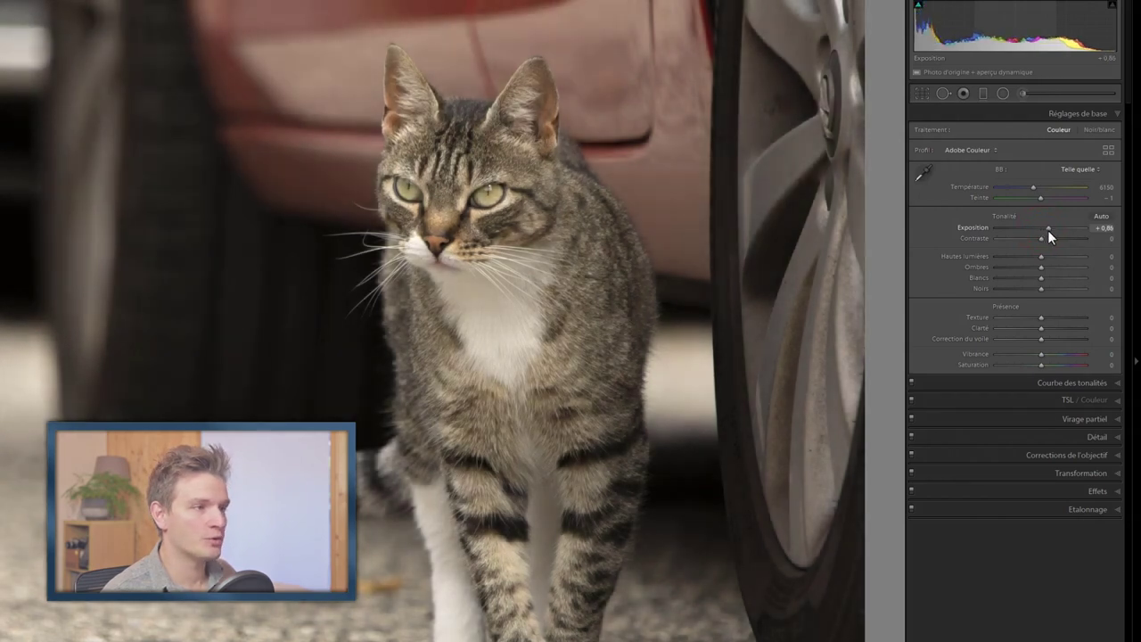
{"action": "left_click", "coordinate": [1106, 228]}
{"action": "type", "text": "0,8"}
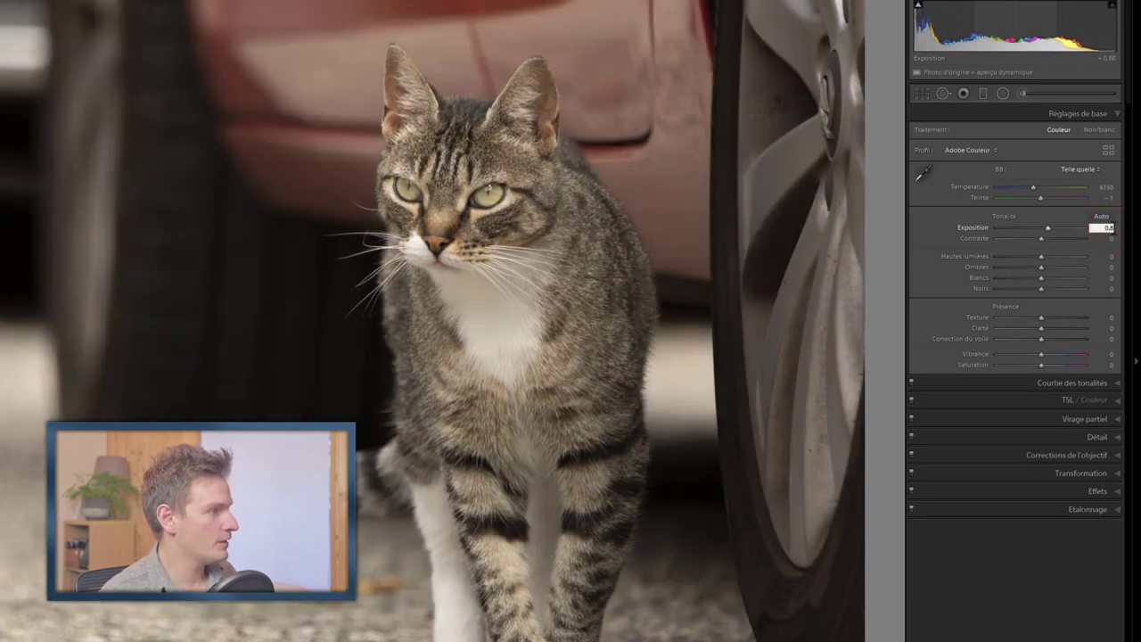
{"action": "key", "text": "Tab"}
{"action": "left_click_drag", "start_coordinate": [1044, 240], "coordinate": [1013, 244]}
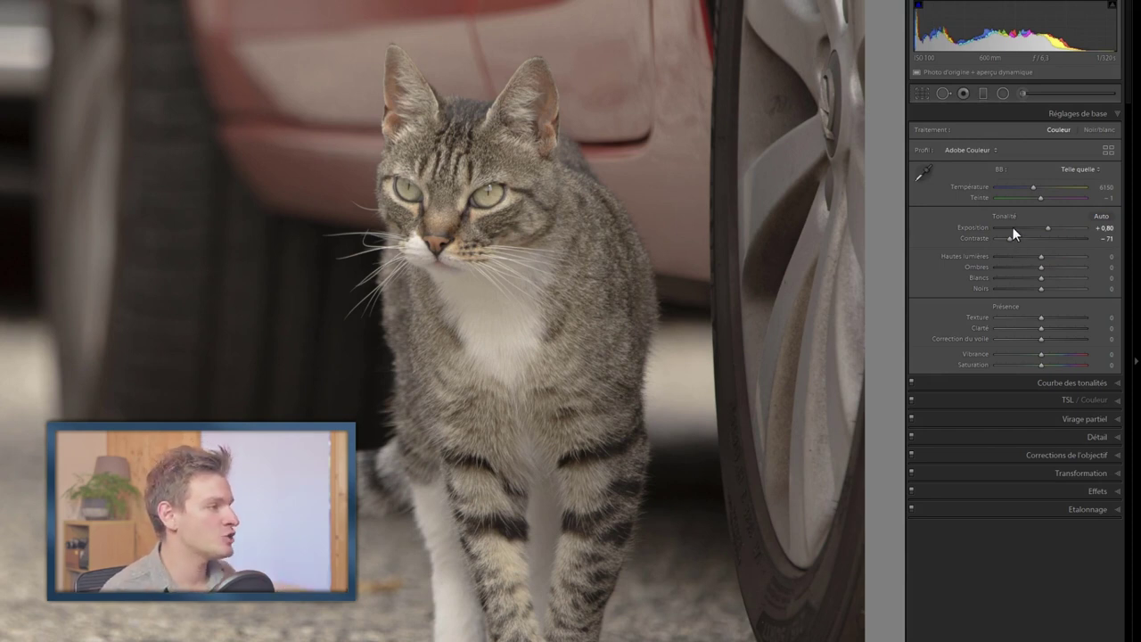
{"action": "left_click_drag", "start_coordinate": [1008, 237], "coordinate": [1004, 237]}
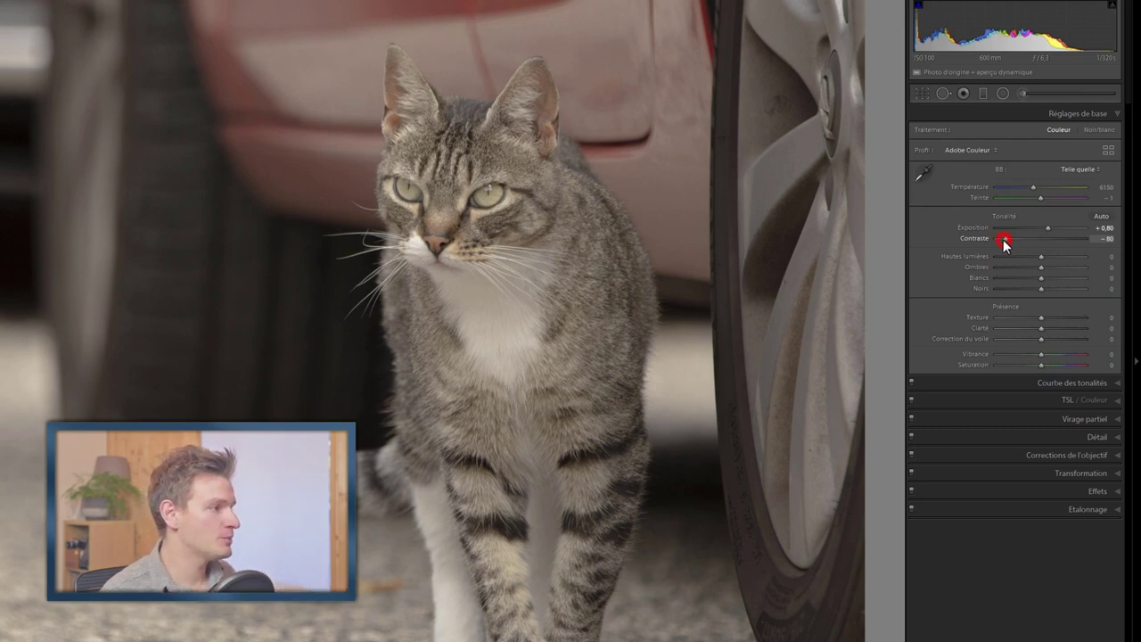
Set contrast -81, highlights -58, whites -26, blacks +38, saturation -10, then compare before/after
{"action": "mouse_move", "coordinate": [1005, 241]}
{"action": "left_mouse_down"}
{"action": "mouse_move", "coordinate": [1027, 257]}
{"action": "mouse_move", "coordinate": [1014, 259]}
{"action": "mouse_move", "coordinate": [1061, 268]}
{"action": "left_mouse_up"}
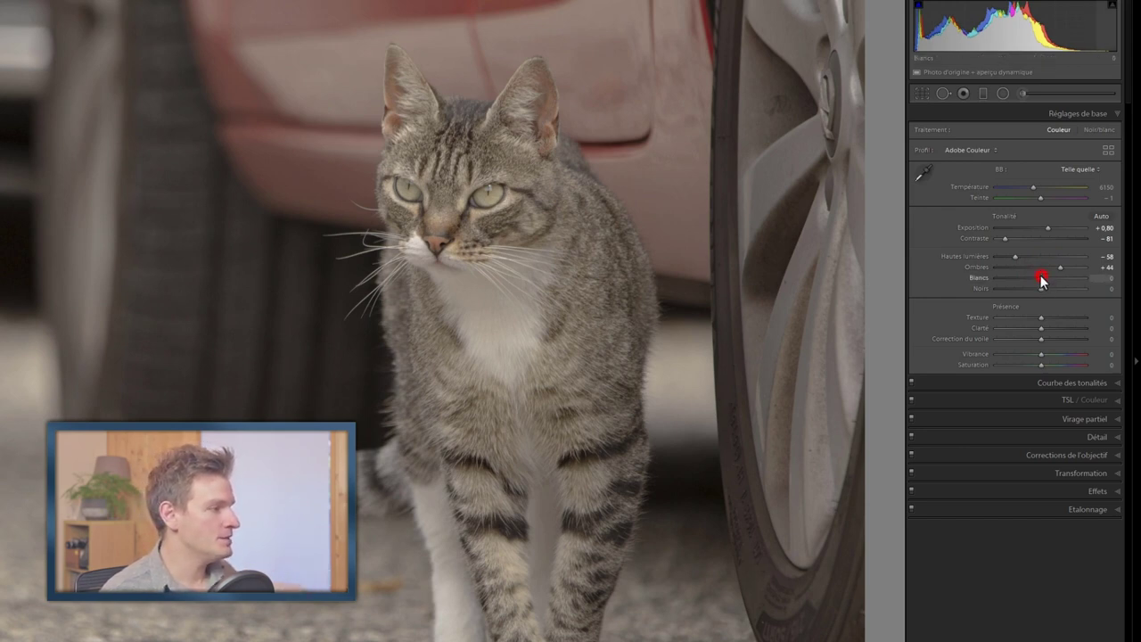
{"action": "mouse_move", "coordinate": [1042, 278]}
{"action": "left_mouse_down"}
{"action": "mouse_move", "coordinate": [1029, 276]}
{"action": "mouse_move", "coordinate": [1057, 289]}
{"action": "left_mouse_up"}
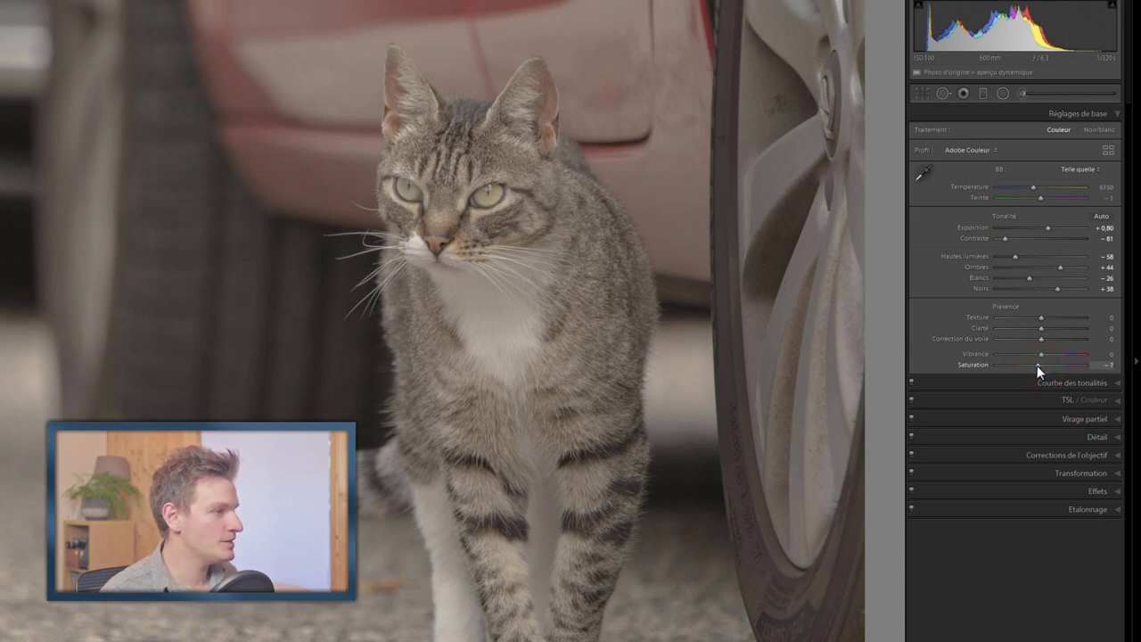
{"action": "left_click", "coordinate": [1103, 365]}
{"action": "type", "text": "-10"}
{"action": "key", "text": "Return"}
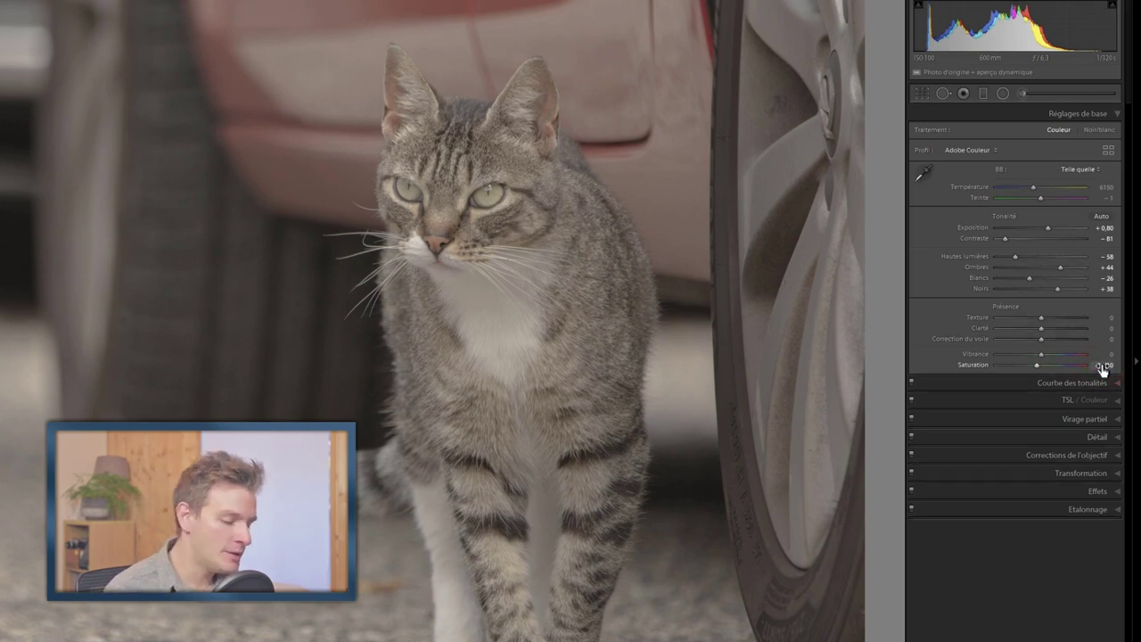
{"action": "key", "text": "y"}
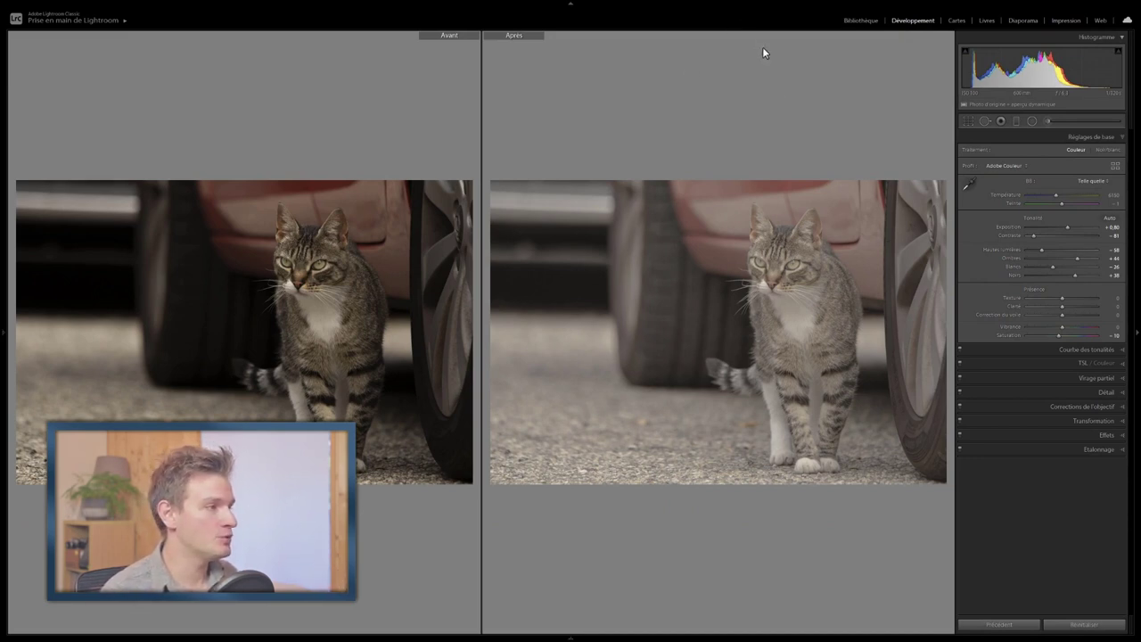
Exit Before/After to view the flattened cat edit on its own
{"action": "key", "text": "y"}
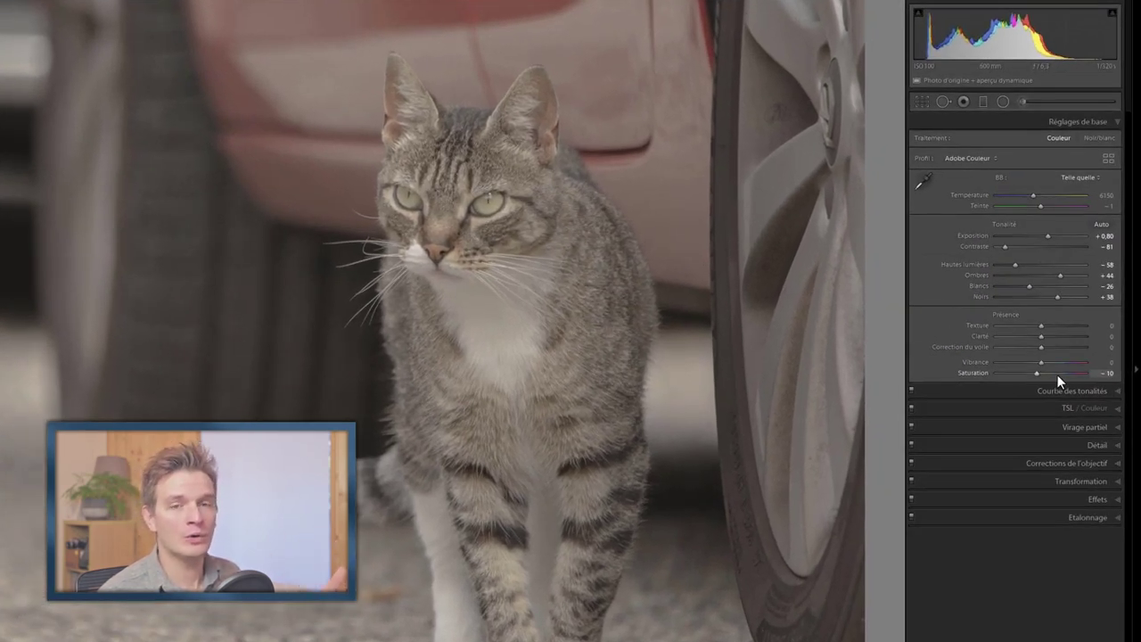
In the tone curve's blue channel, raise the black point to around 20
{"action": "left_click", "coordinate": [1113, 391]}
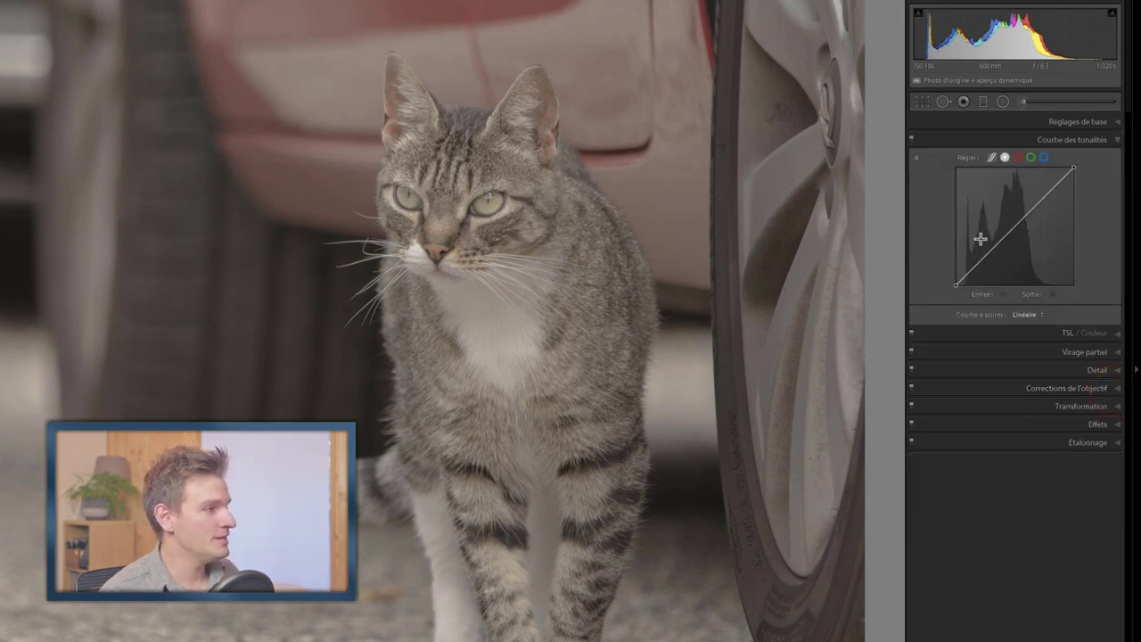
{"action": "left_click", "coordinate": [1045, 158]}
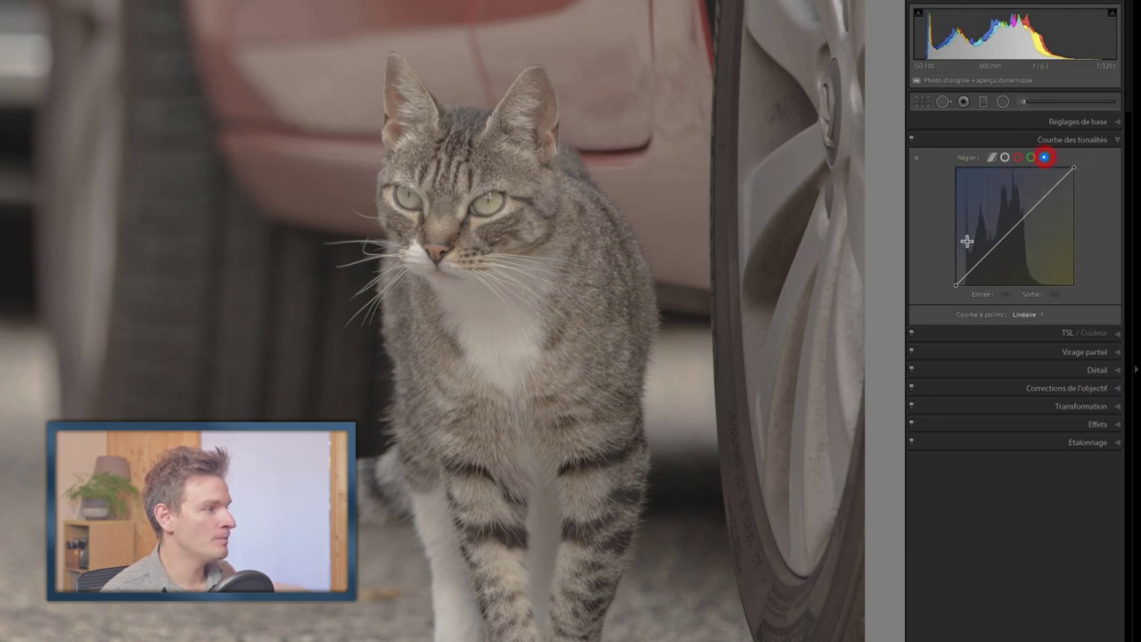
{"action": "left_click", "coordinate": [956, 285]}
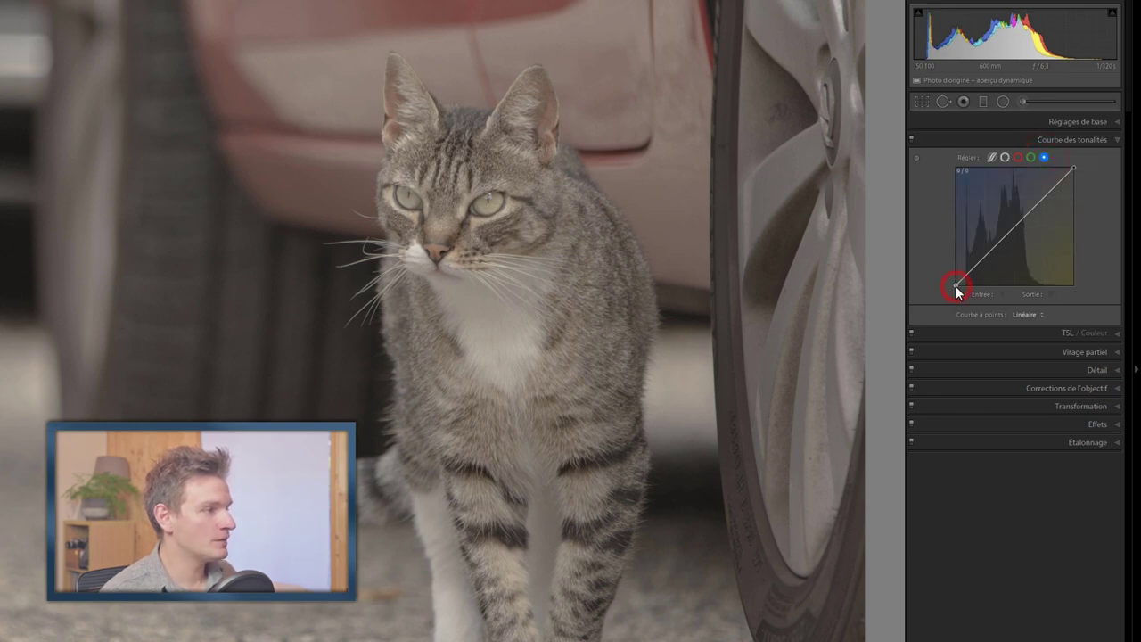
{"action": "left_click_drag", "start_coordinate": [956, 286], "coordinate": [955, 280]}
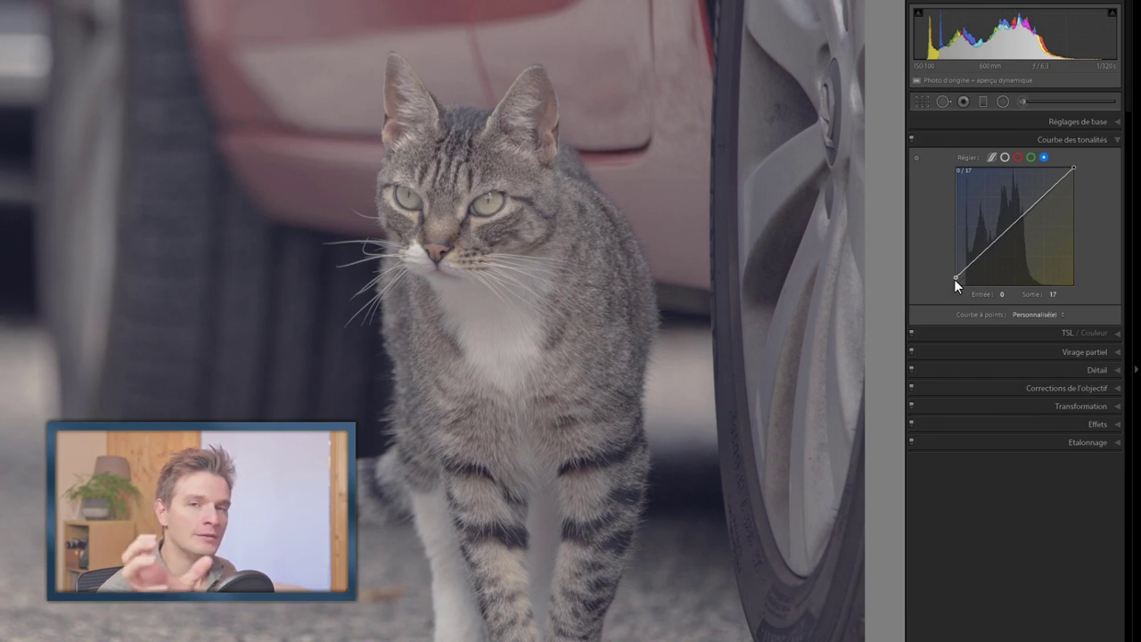
{"action": "left_click_drag", "start_coordinate": [954, 279], "coordinate": [954, 279]}
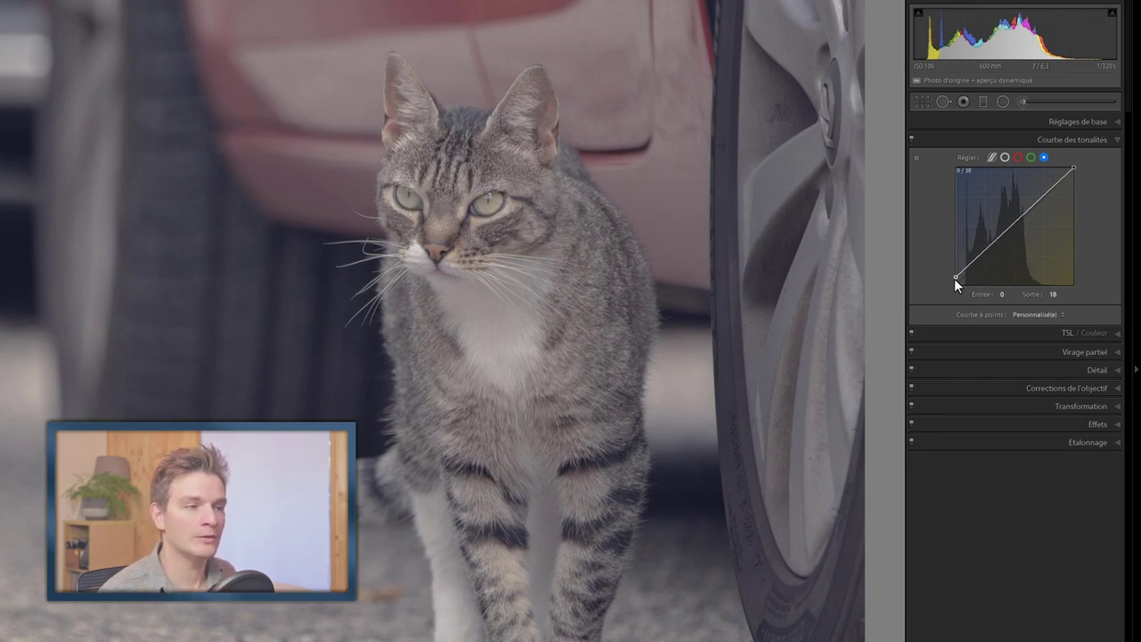
{"action": "left_click_drag", "start_coordinate": [952, 279], "coordinate": [952, 277]}
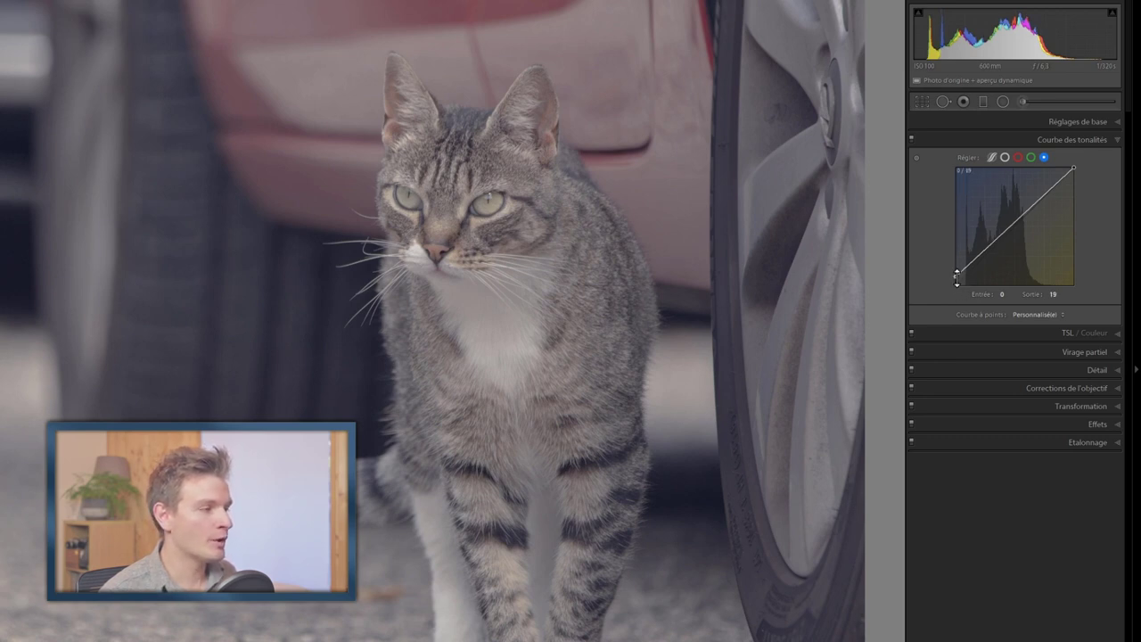
{"action": "left_click_drag", "start_coordinate": [956, 279], "coordinate": [949, 266]}
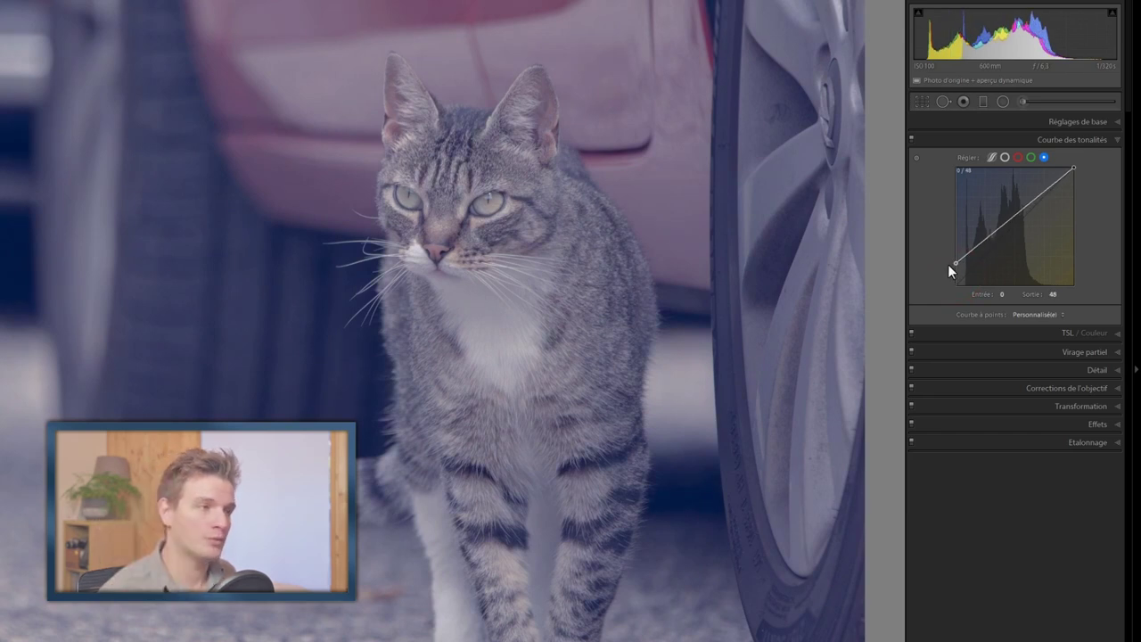
{"action": "left_click_drag", "start_coordinate": [946, 266], "coordinate": [943, 274]}
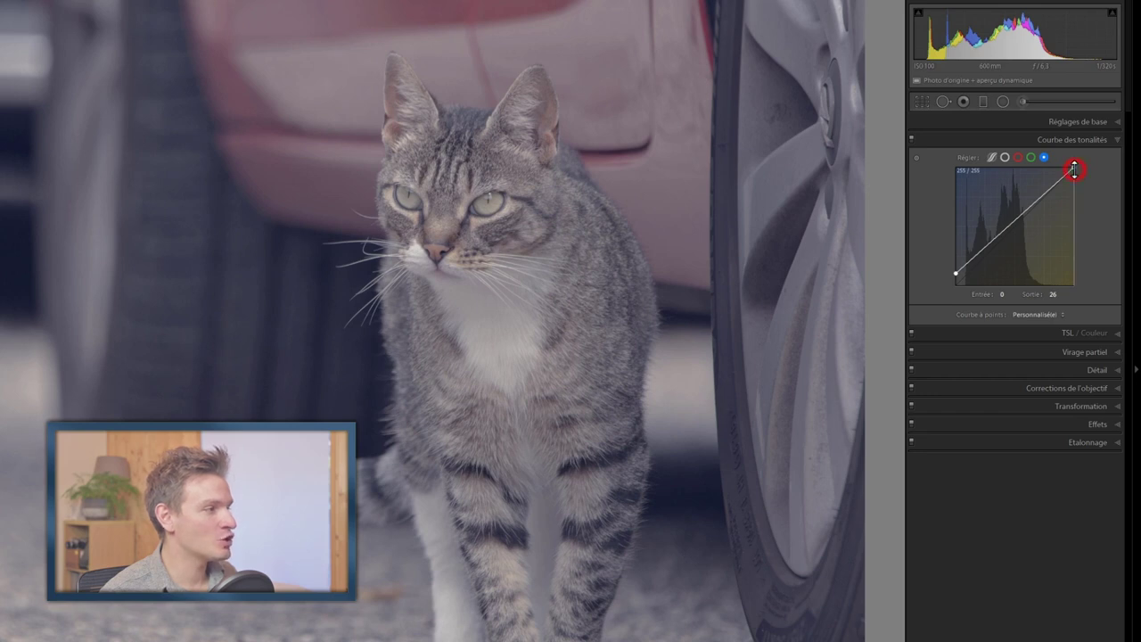
Lower the blue curve's white point and toggle the tone curve to compare
{"action": "left_click_drag", "start_coordinate": [1074, 168], "coordinate": [1075, 167]}
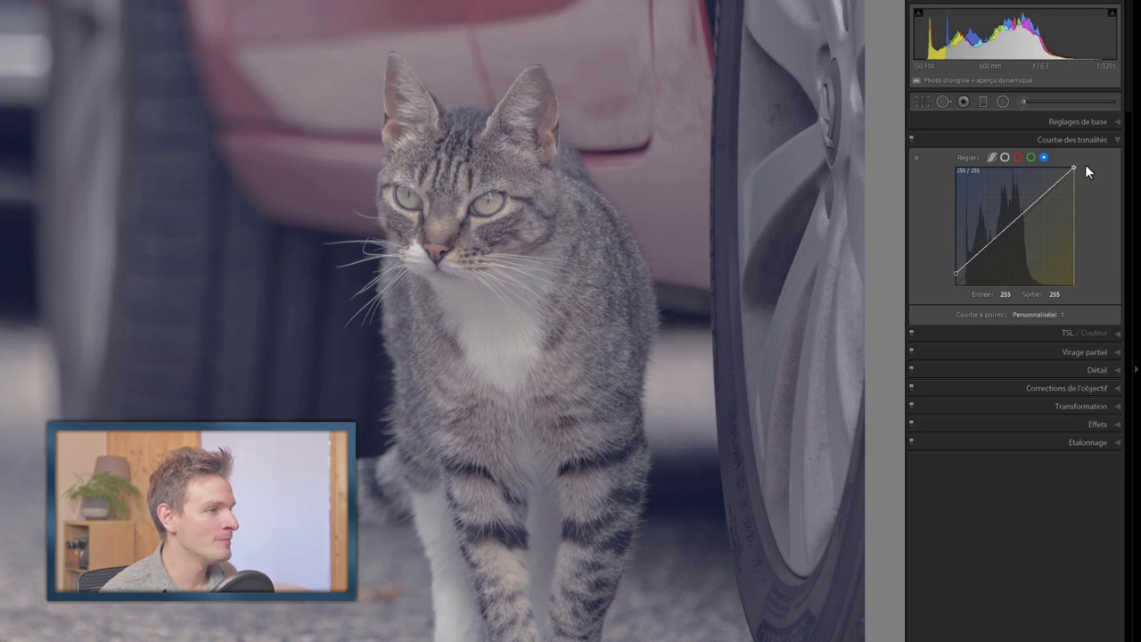
{"action": "left_click_drag", "start_coordinate": [1087, 166], "coordinate": [1089, 177]}
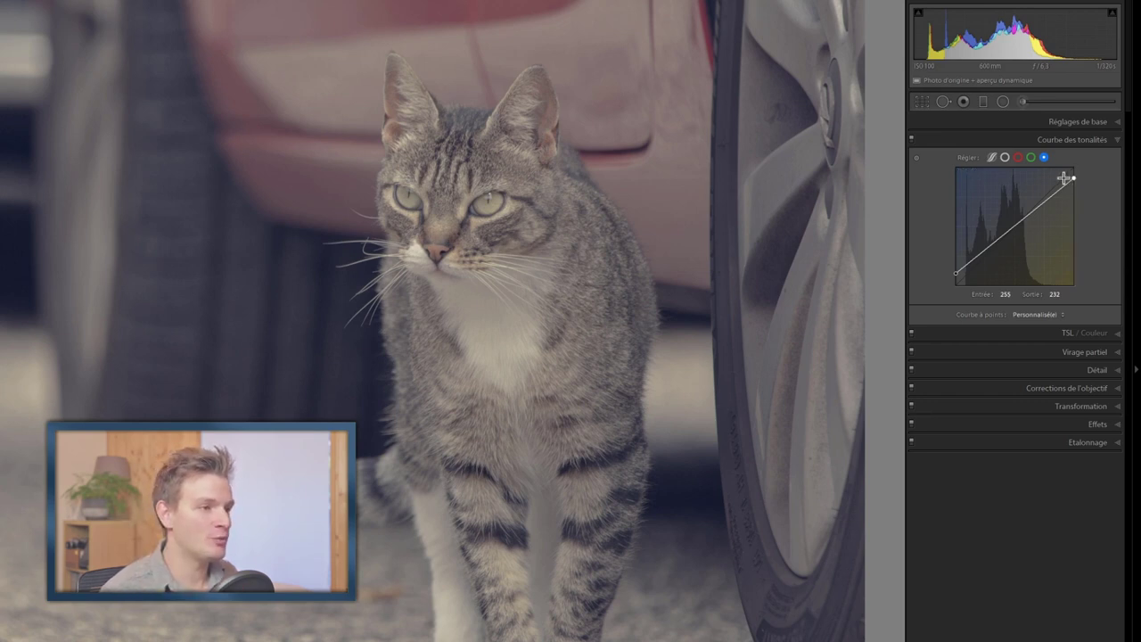
{"action": "left_click", "coordinate": [911, 140]}
{"action": "left_click", "coordinate": [911, 140]}
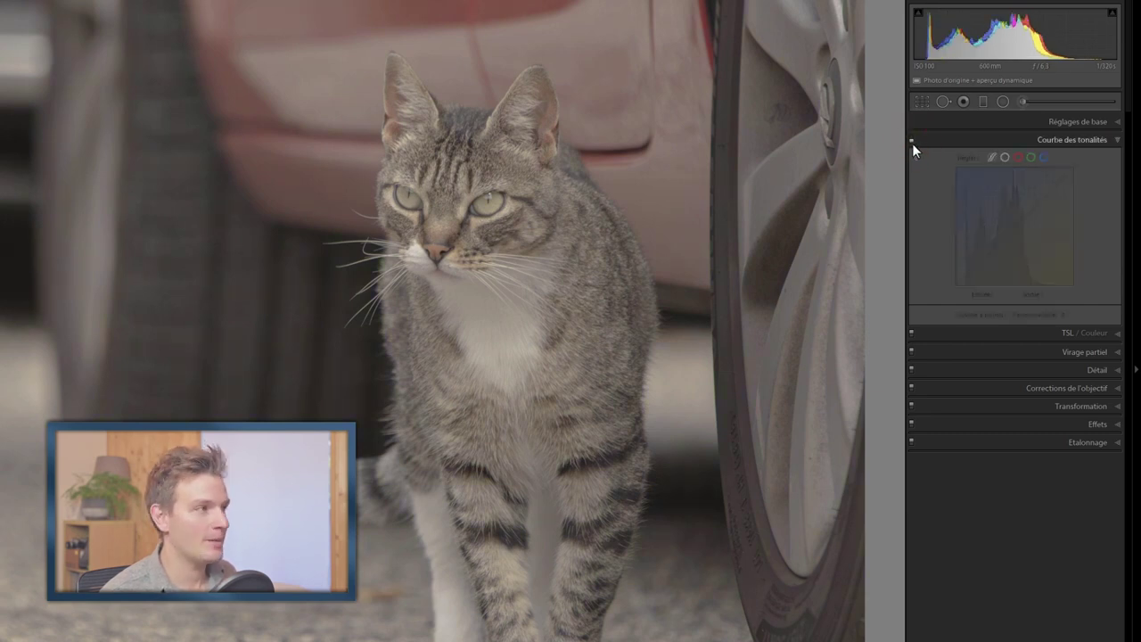
{"action": "left_click", "coordinate": [911, 138]}
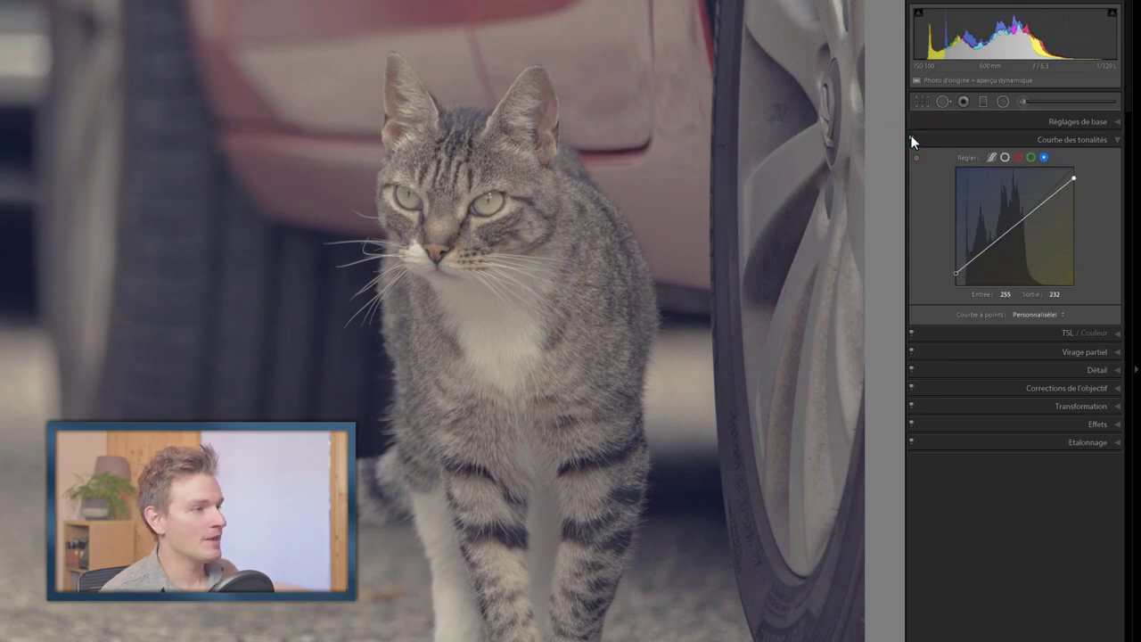
On the RGB point curve, lift the black point to output 19 and lower the white point to 239
{"action": "left_click", "coordinate": [1004, 158]}
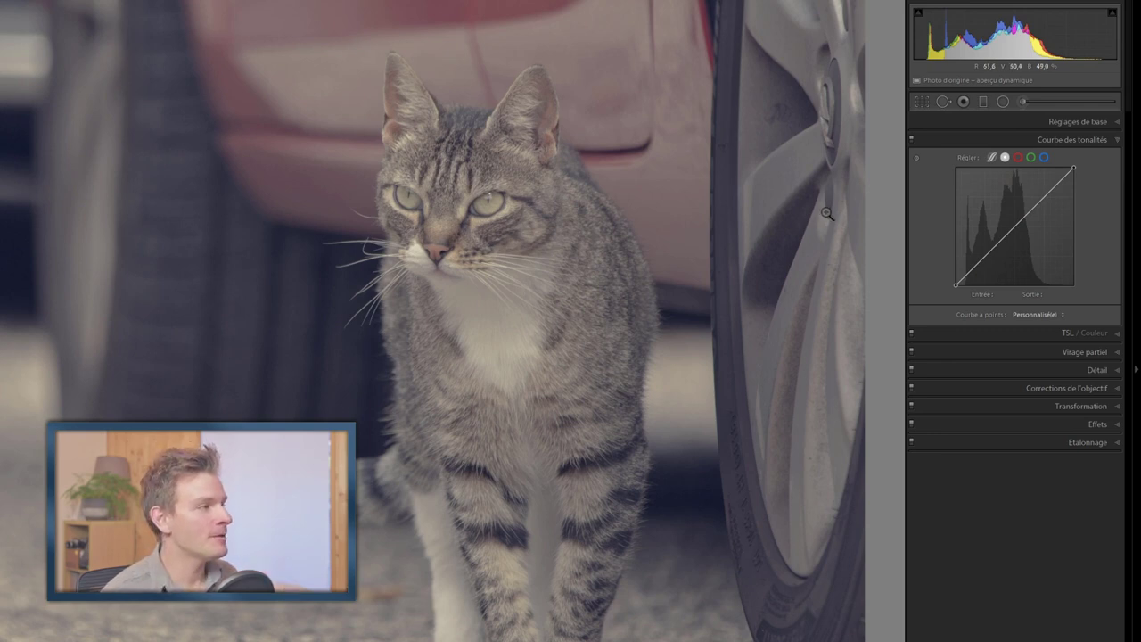
{"action": "left_click", "coordinate": [954, 286]}
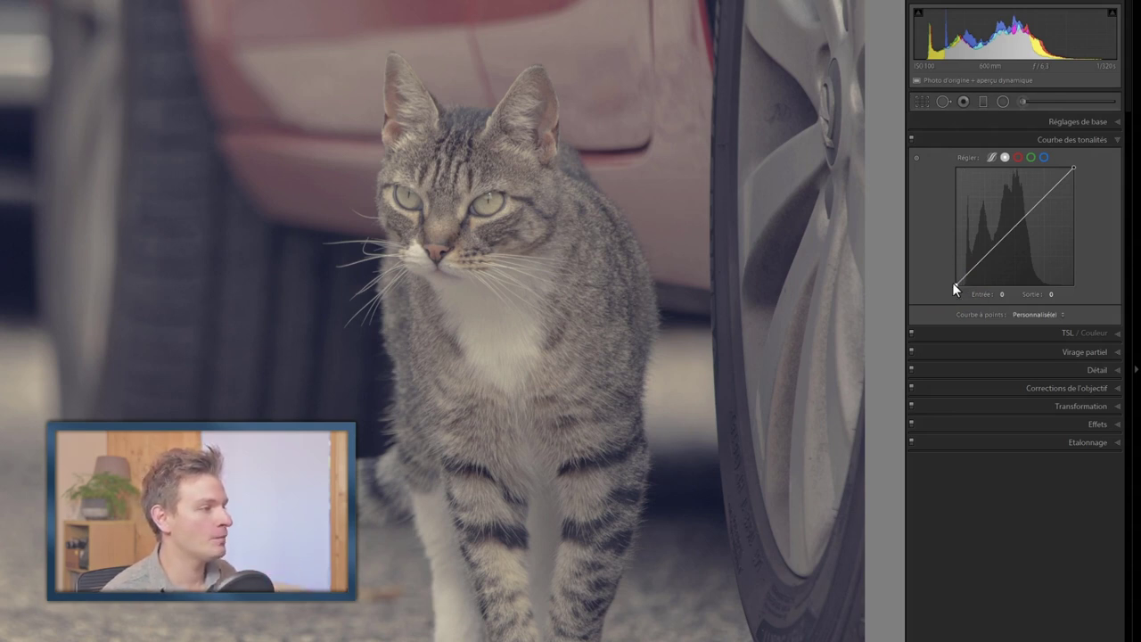
{"action": "left_click", "coordinate": [952, 284]}
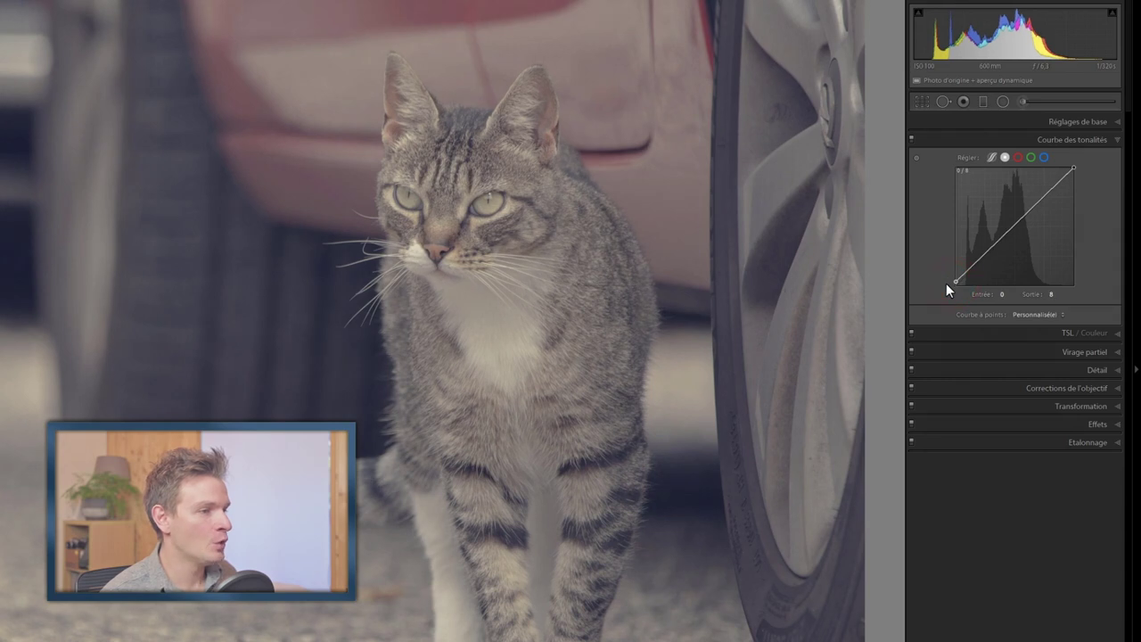
{"action": "left_click_drag", "start_coordinate": [947, 283], "coordinate": [946, 279]}
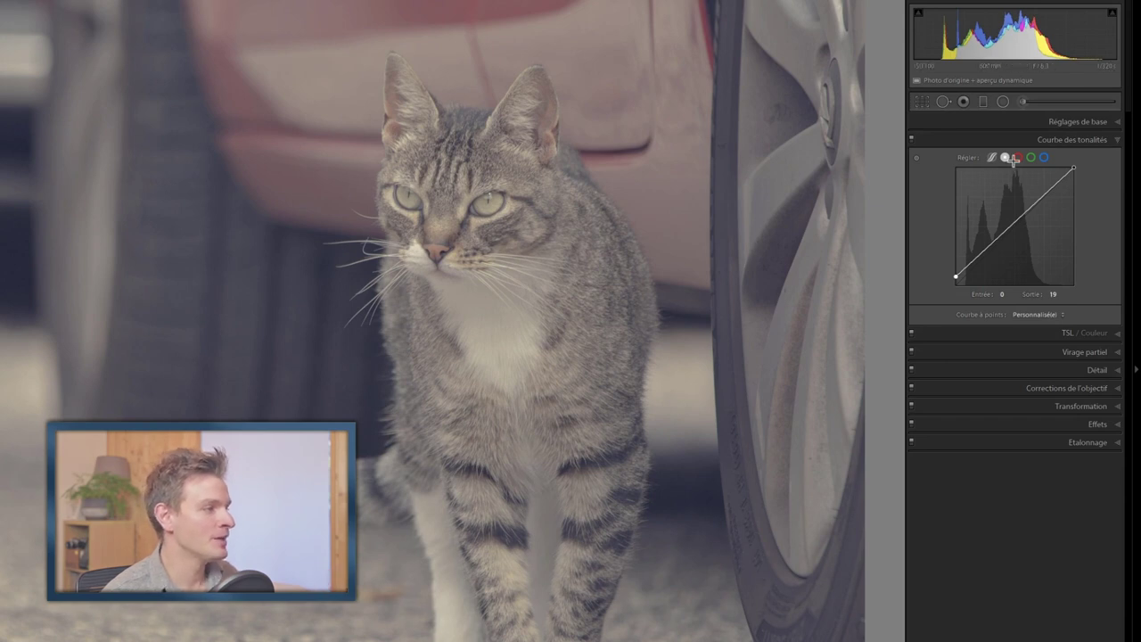
{"action": "left_click", "coordinate": [955, 277]}
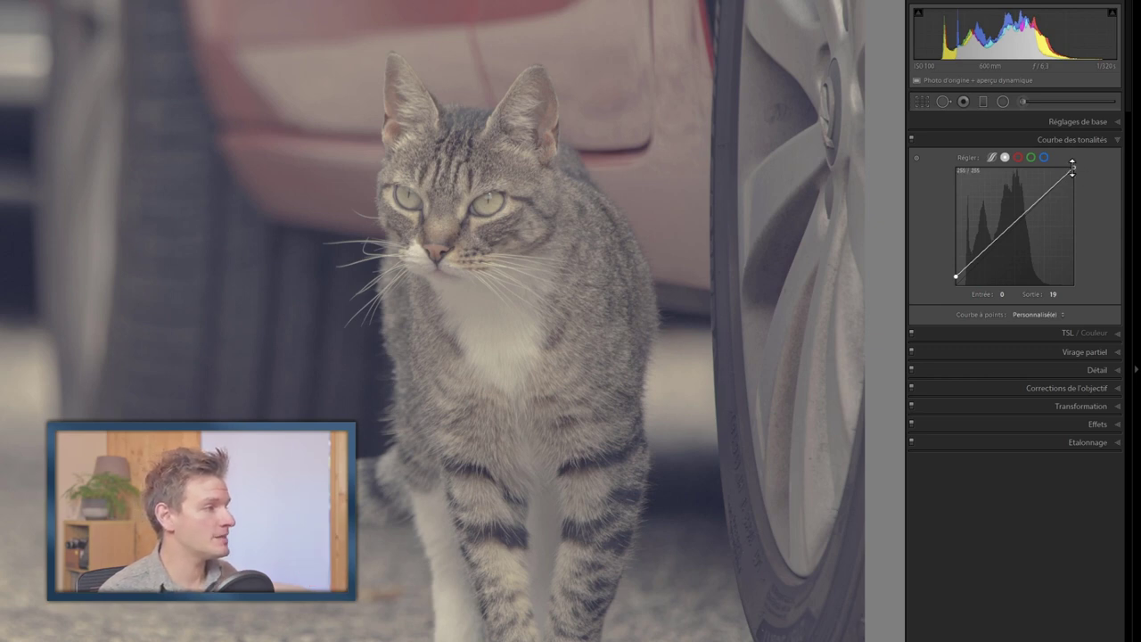
{"action": "left_click_drag", "start_coordinate": [1075, 167], "coordinate": [1080, 174]}
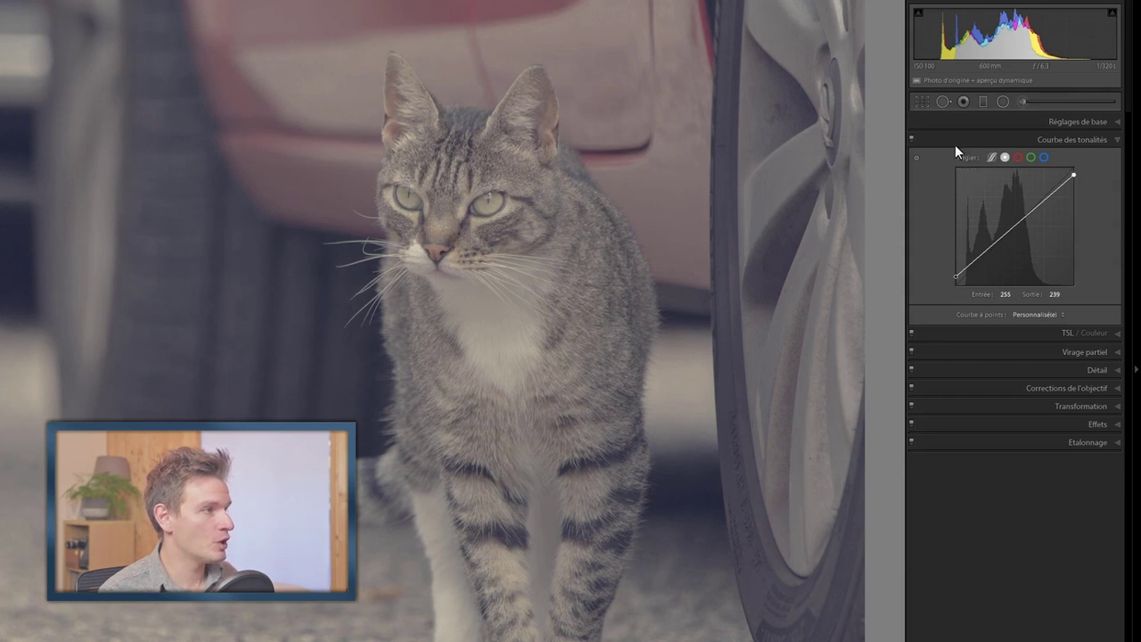
{"action": "left_click", "coordinate": [912, 141]}
{"action": "left_click", "coordinate": [912, 142]}
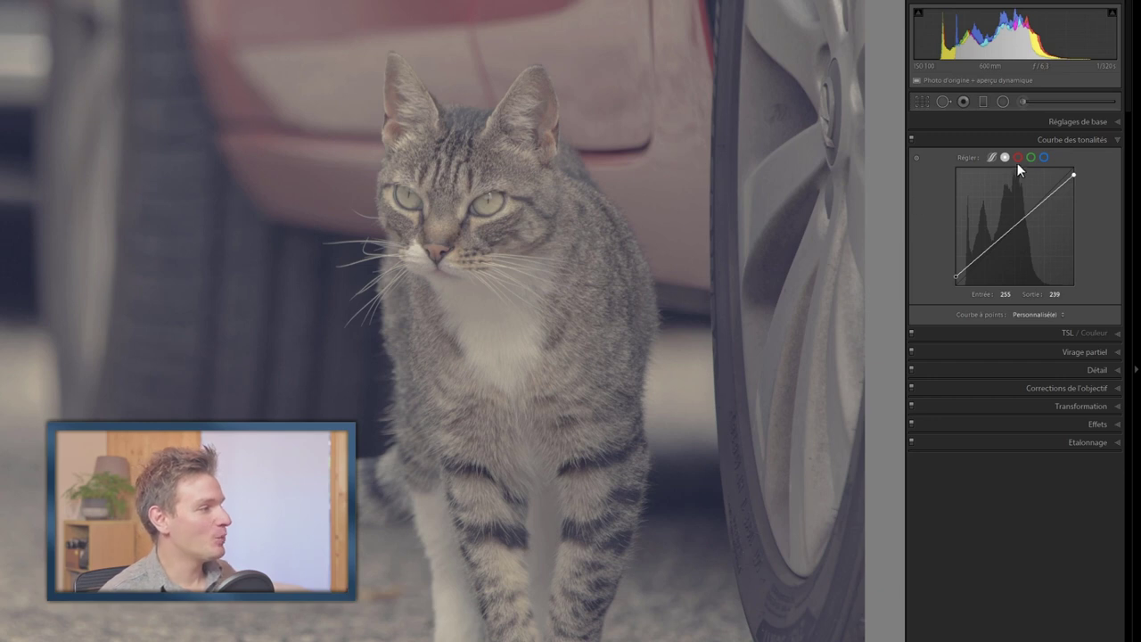
Expand Split Toning and tint the highlights yellow at hue 52, saturation 64
{"action": "left_click", "coordinate": [1116, 355]}
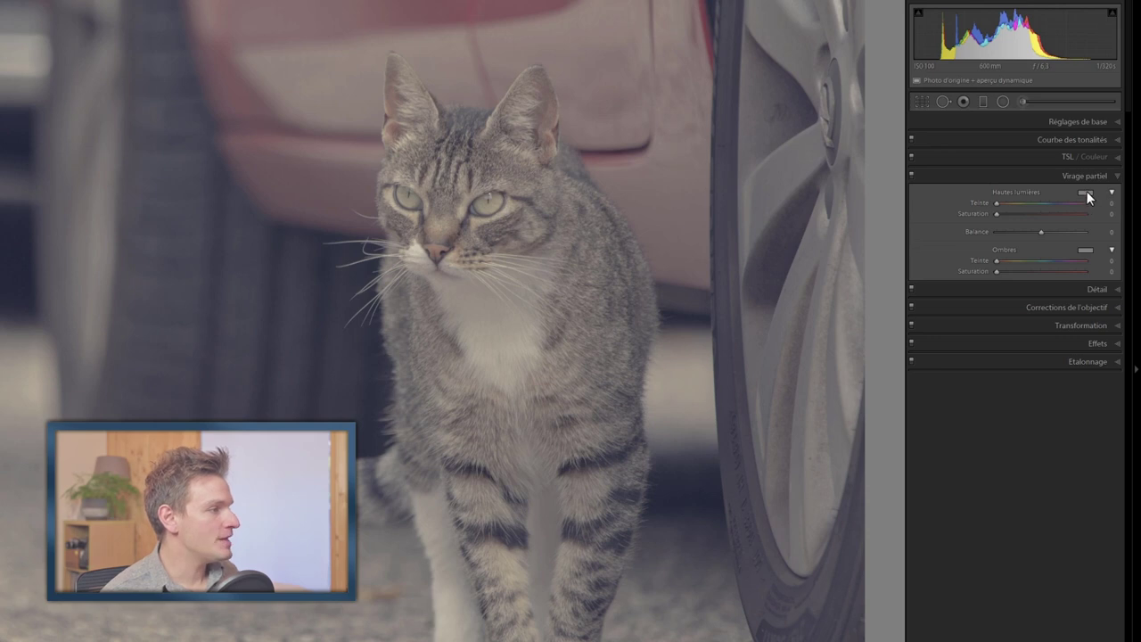
{"action": "left_click", "coordinate": [1086, 193]}
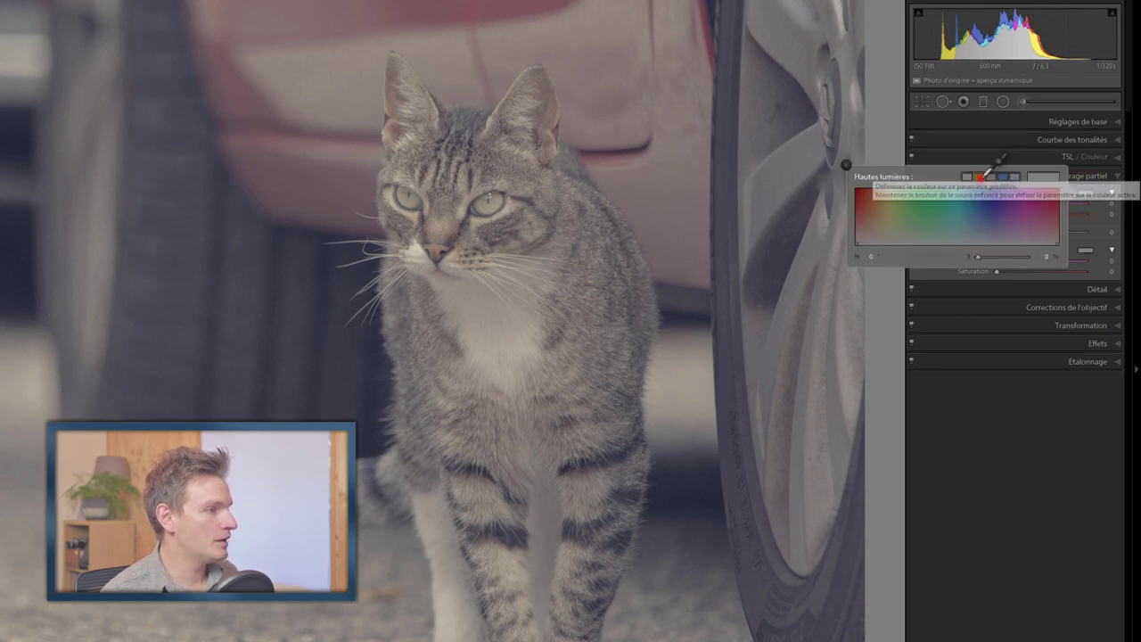
{"action": "left_click", "coordinate": [980, 176]}
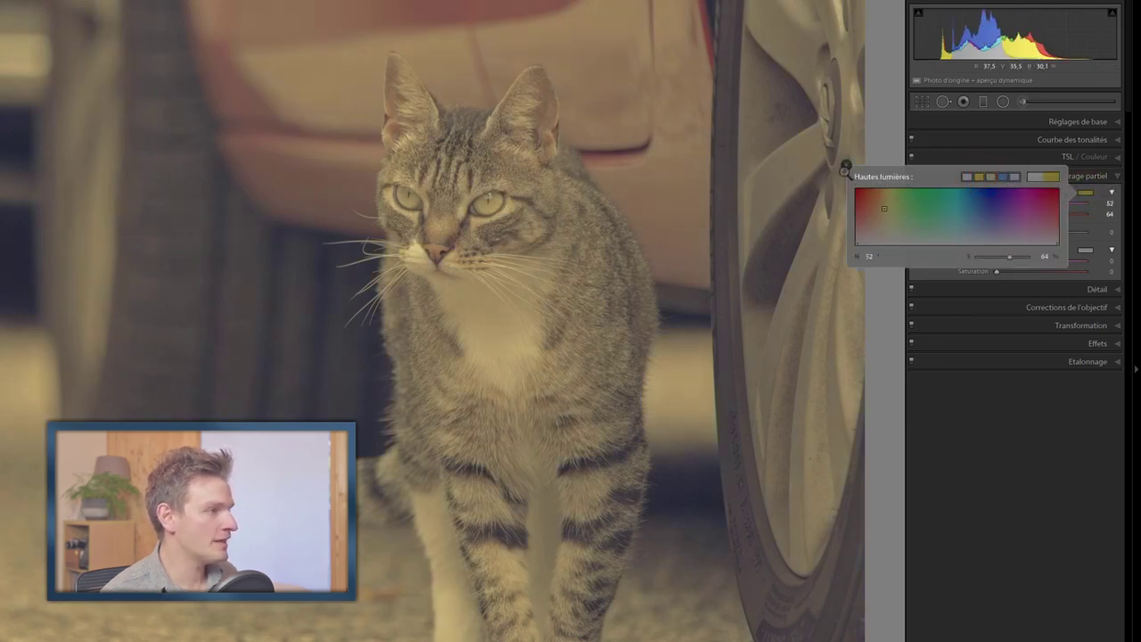
{"action": "left_click", "coordinate": [844, 167]}
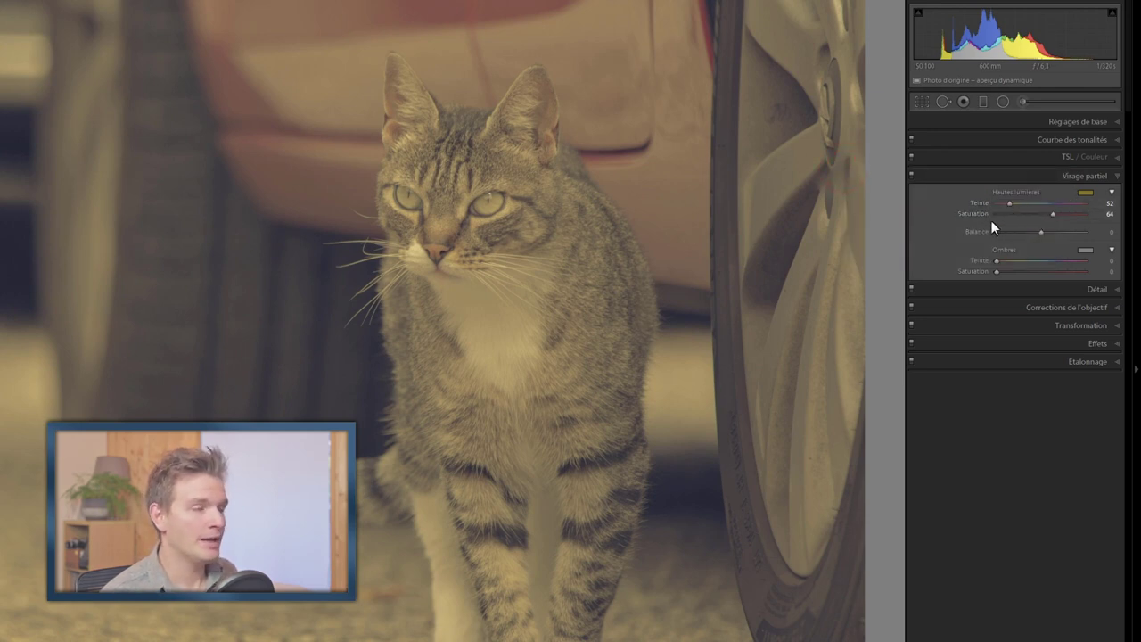
{"action": "left_click", "coordinate": [1085, 253]}
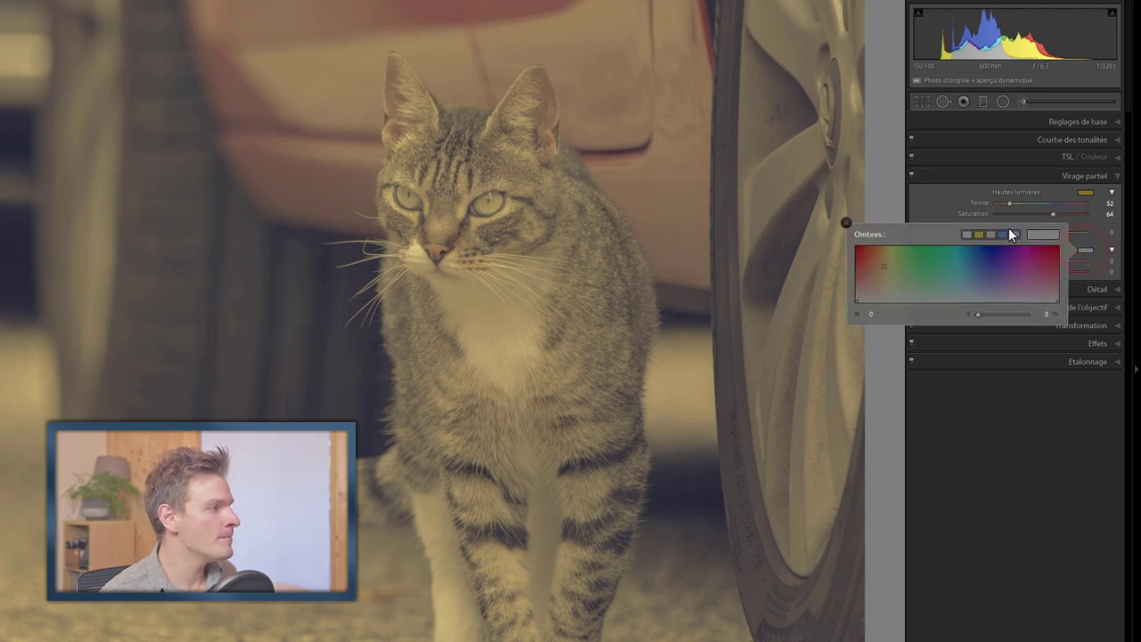
Tint the shadows blue (hue 215), reduce both split-tone saturations, and compare on/off
{"action": "left_click", "coordinate": [1002, 234]}
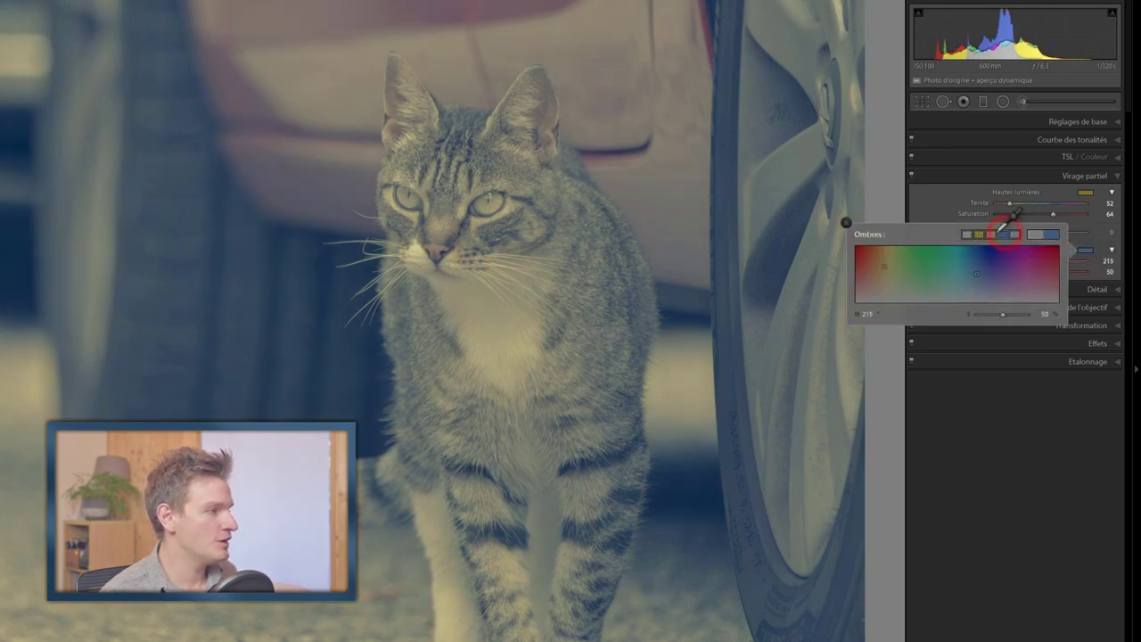
{"action": "left_click", "coordinate": [847, 222]}
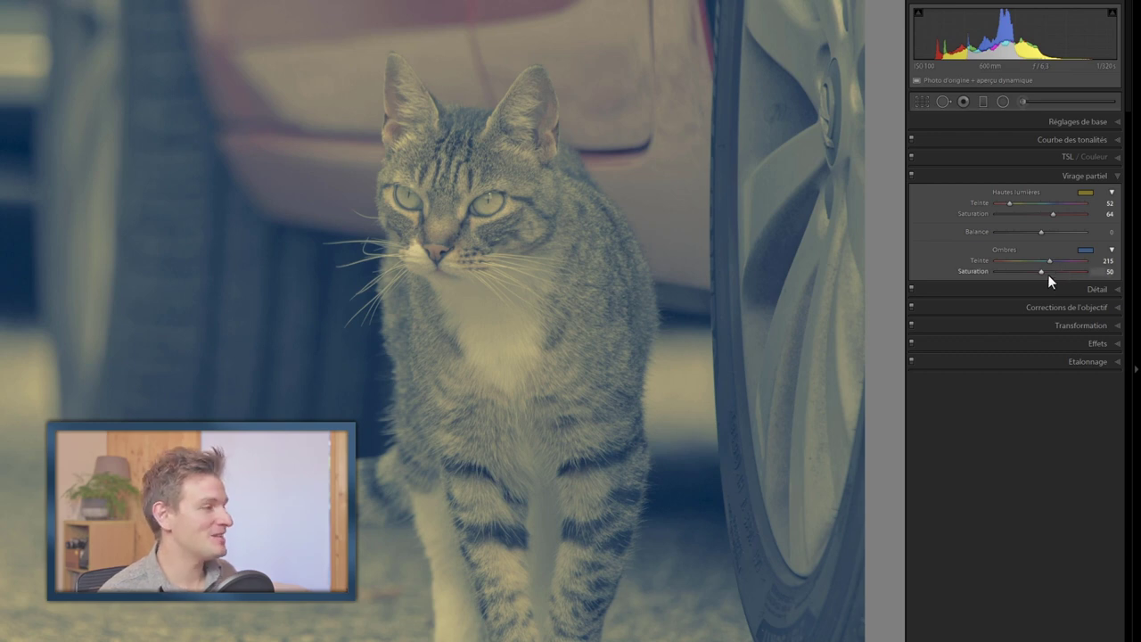
{"action": "left_click_drag", "start_coordinate": [1038, 271], "coordinate": [1009, 272]}
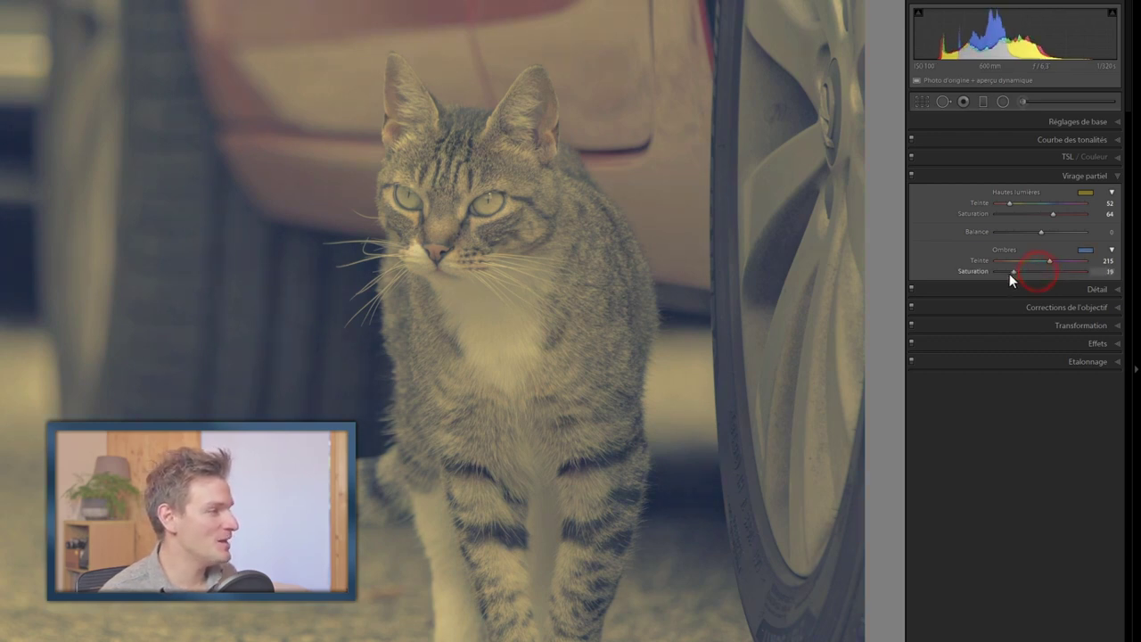
{"action": "left_click_drag", "start_coordinate": [1052, 214], "coordinate": [1010, 215]}
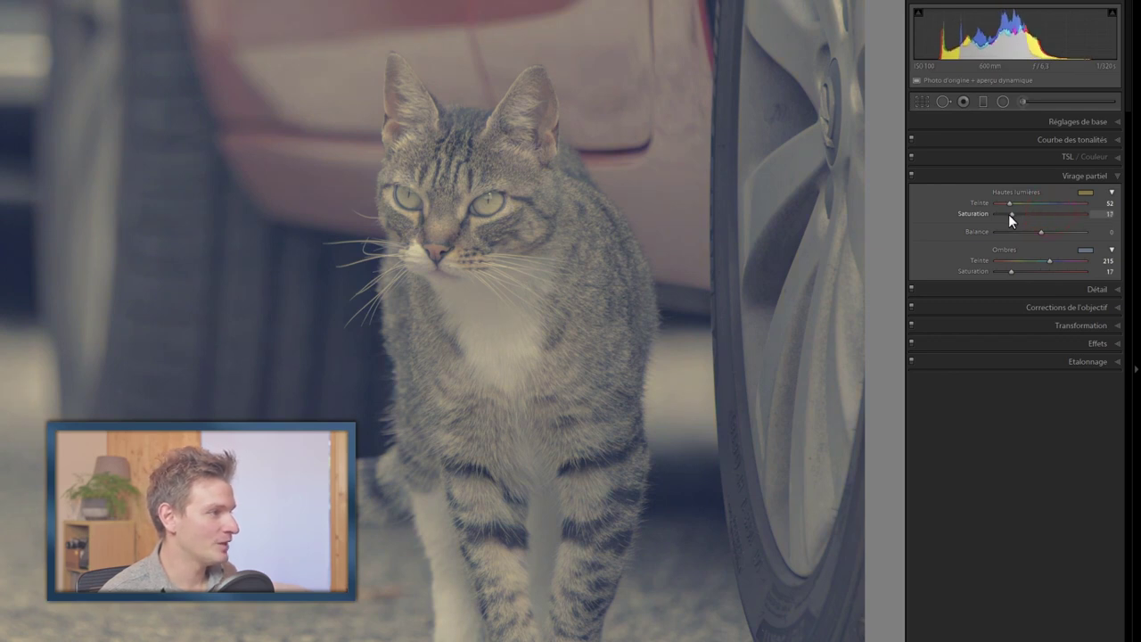
{"action": "left_click", "coordinate": [911, 176]}
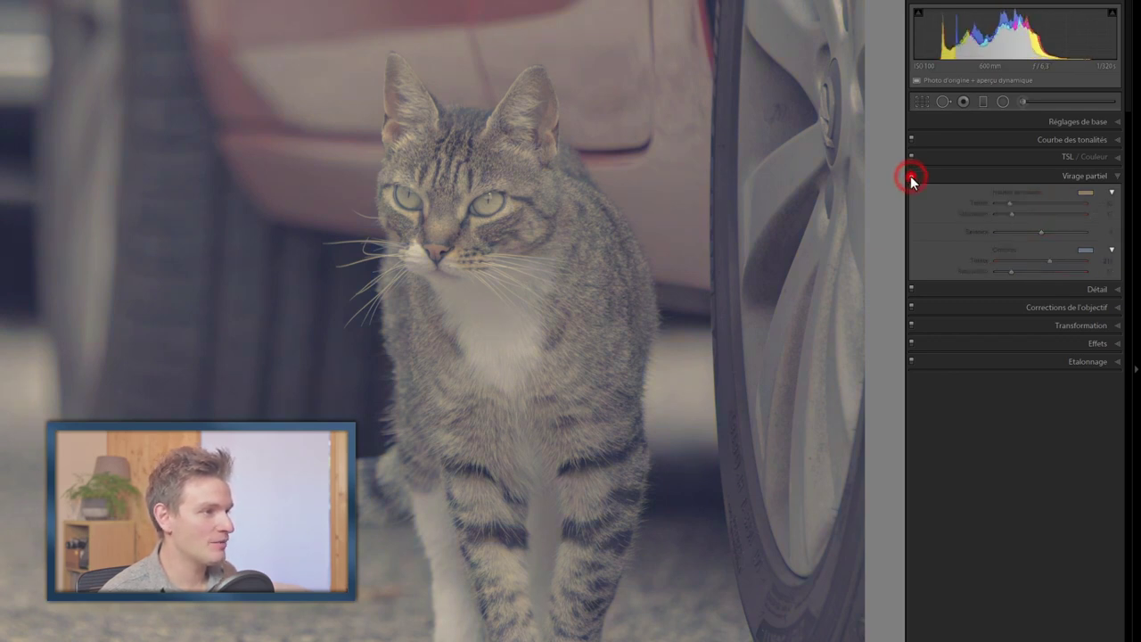
{"action": "left_click", "coordinate": [911, 176]}
{"action": "left_click", "coordinate": [911, 175]}
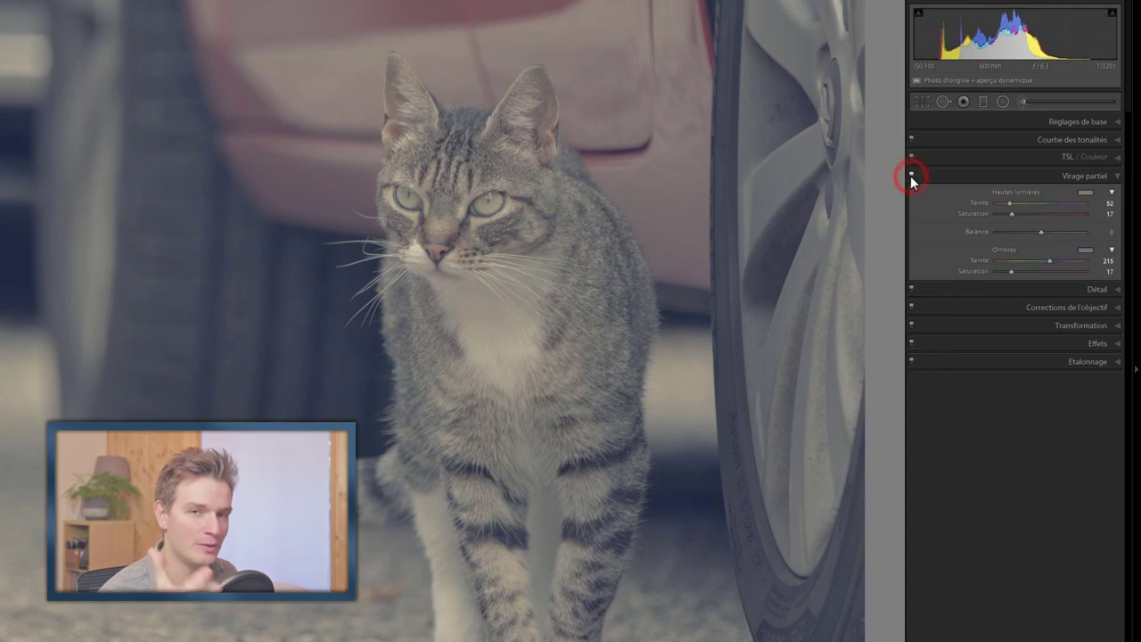
{"action": "left_click", "coordinate": [911, 176]}
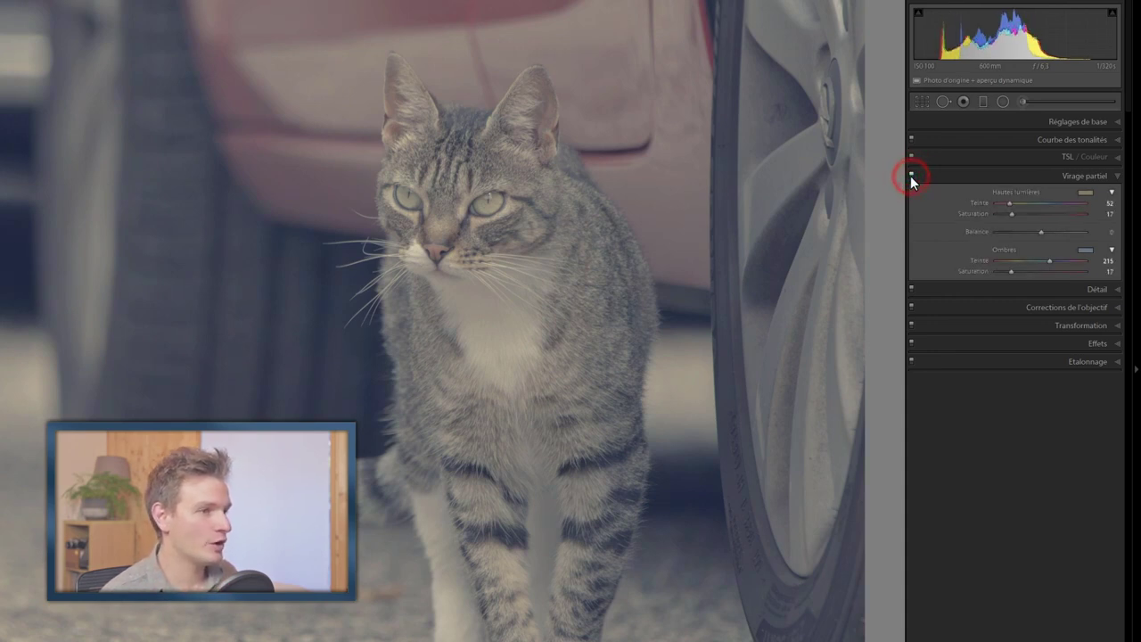
Fine-tune highlight saturation to 10 and shadow saturation to 12, then compare on/off
{"action": "left_click_drag", "start_coordinate": [1010, 214], "coordinate": [1001, 216]}
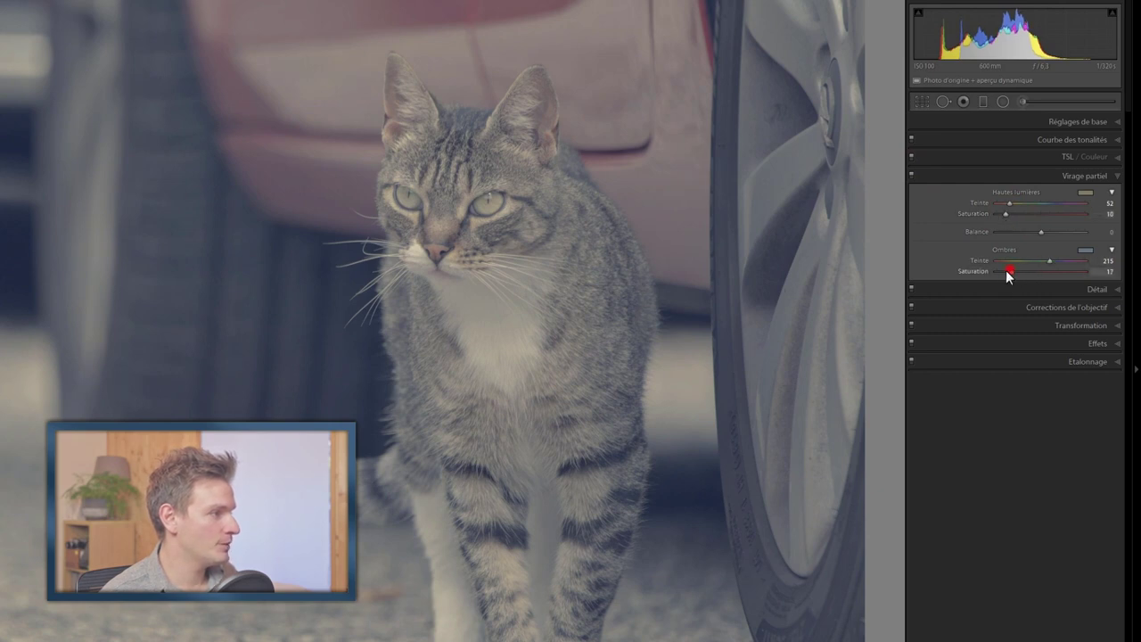
{"action": "left_click_drag", "start_coordinate": [1009, 275], "coordinate": [1007, 272]}
{"action": "left_click", "coordinate": [910, 177]}
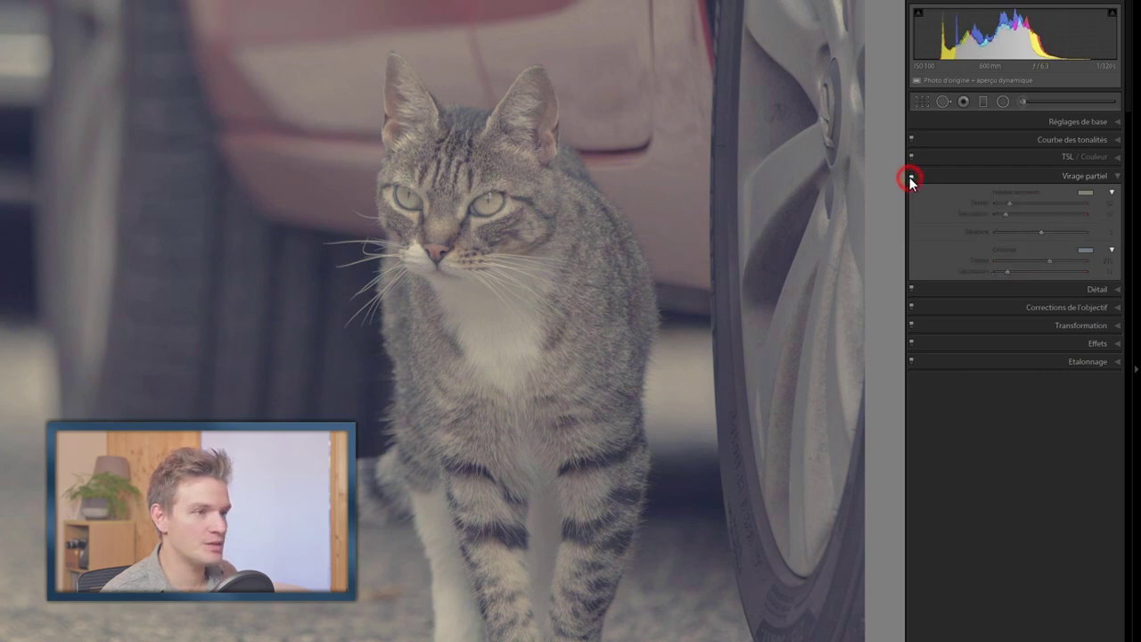
{"action": "left_click", "coordinate": [910, 177]}
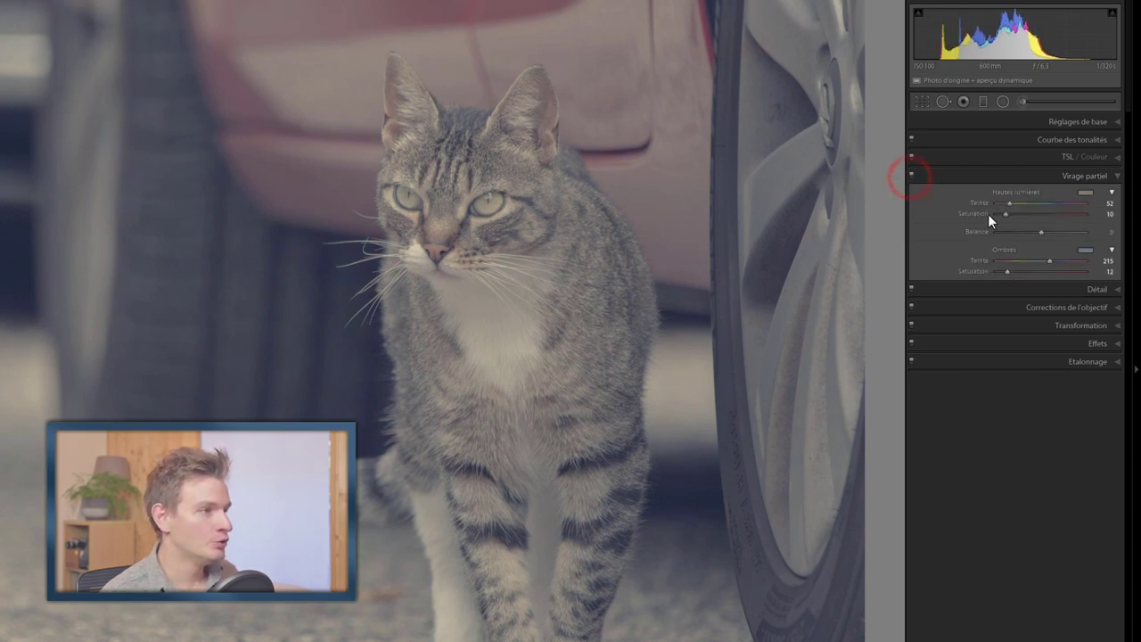
Set the split-toning balance to +40
{"action": "mouse_move", "coordinate": [1043, 233]}
{"action": "left_mouse_down"}
{"action": "mouse_move", "coordinate": [1024, 234]}
{"action": "mouse_move", "coordinate": [1051, 232]}
{"action": "left_mouse_up"}
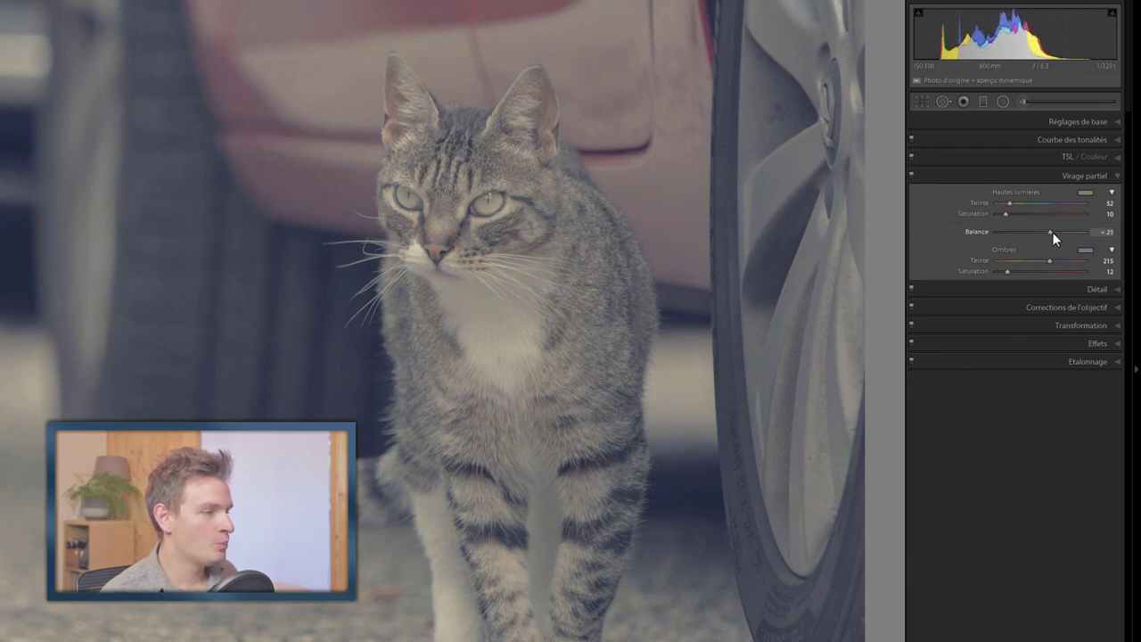
{"action": "left_click_drag", "start_coordinate": [1056, 231], "coordinate": [1075, 230]}
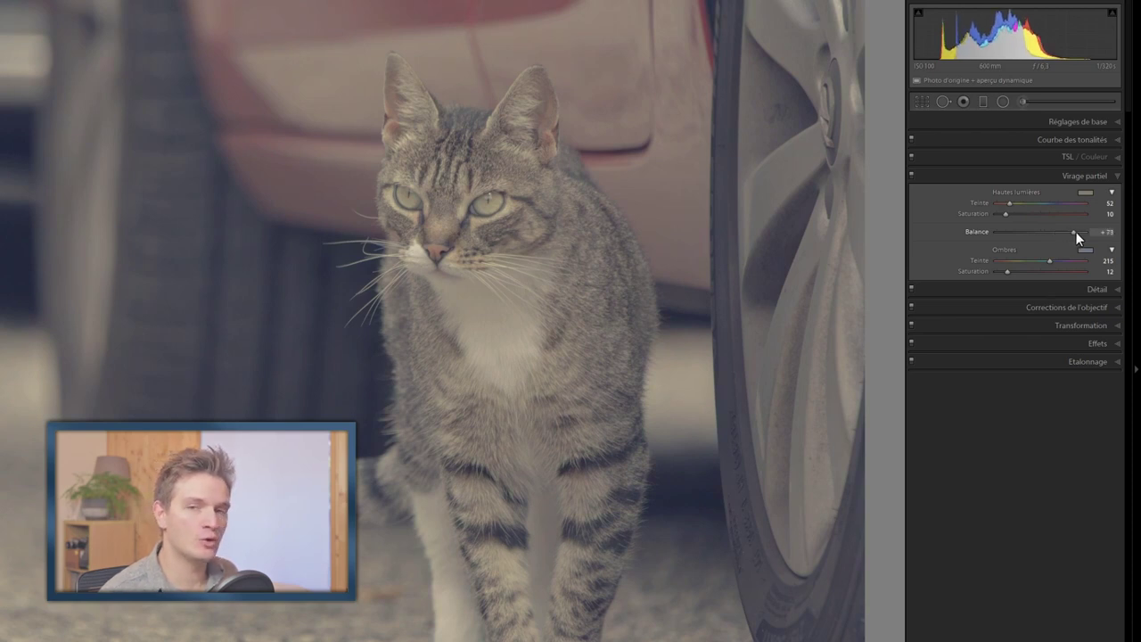
{"action": "left_click_drag", "start_coordinate": [1075, 231], "coordinate": [1063, 234]}
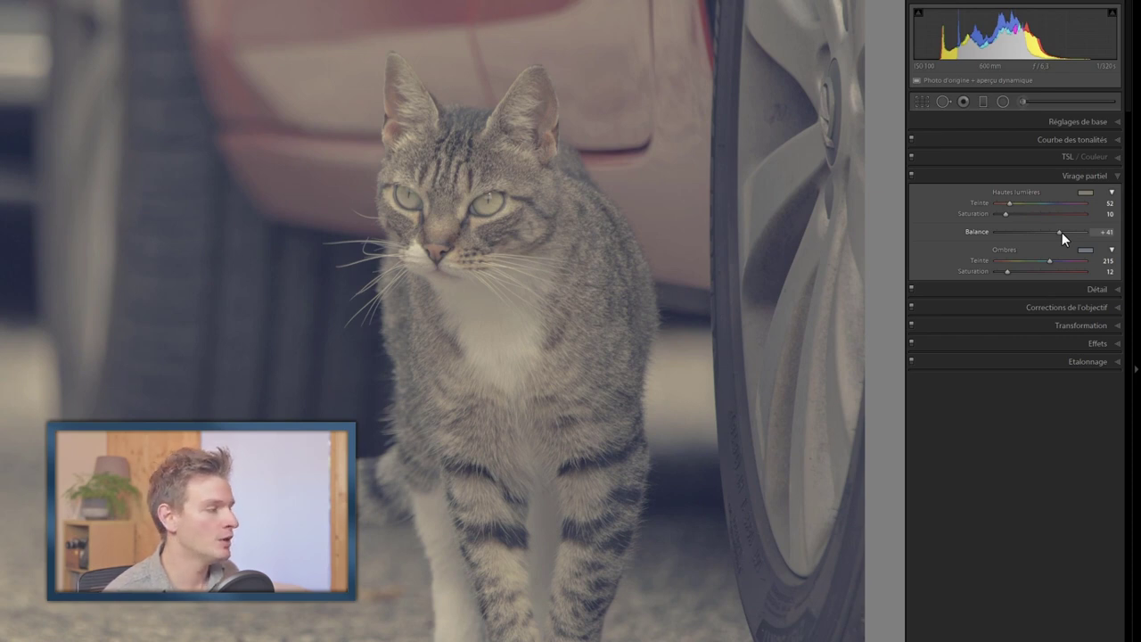
{"action": "left_click_drag", "start_coordinate": [1062, 231], "coordinate": [1050, 232]}
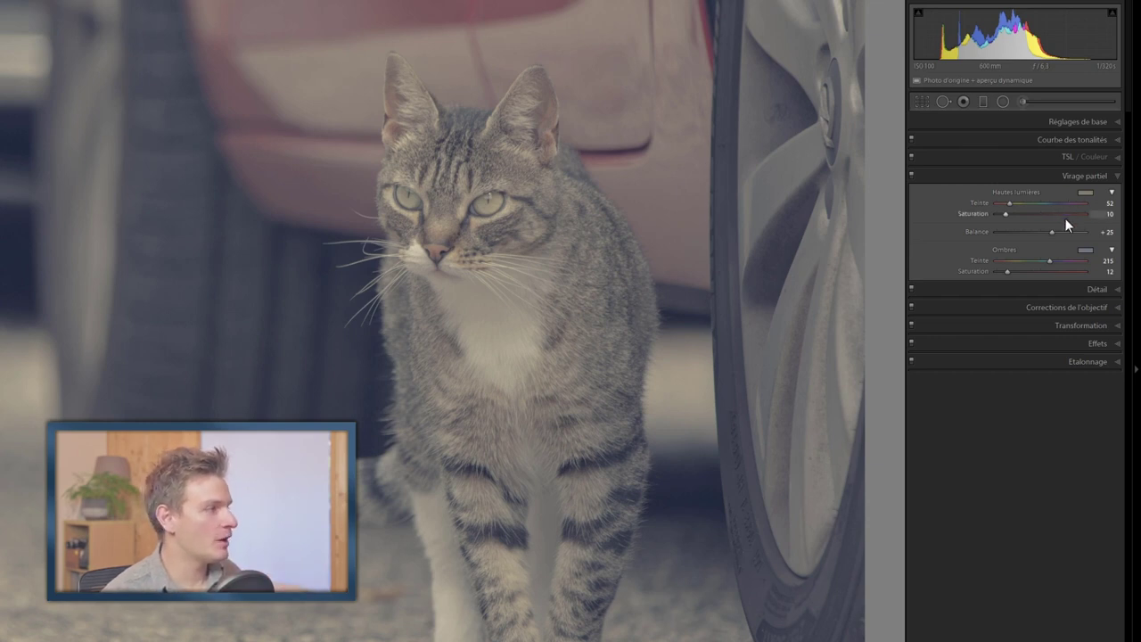
{"action": "left_click_drag", "start_coordinate": [1051, 232], "coordinate": [1057, 231]}
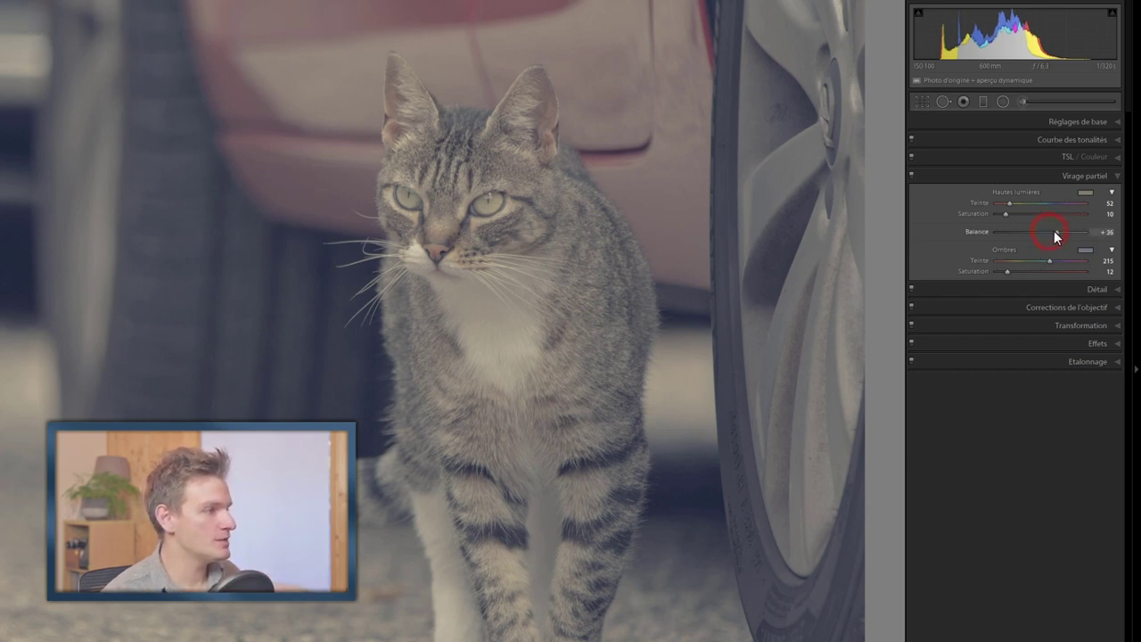
{"action": "left_click", "coordinate": [1106, 232]}
{"action": "type", "text": "40"}
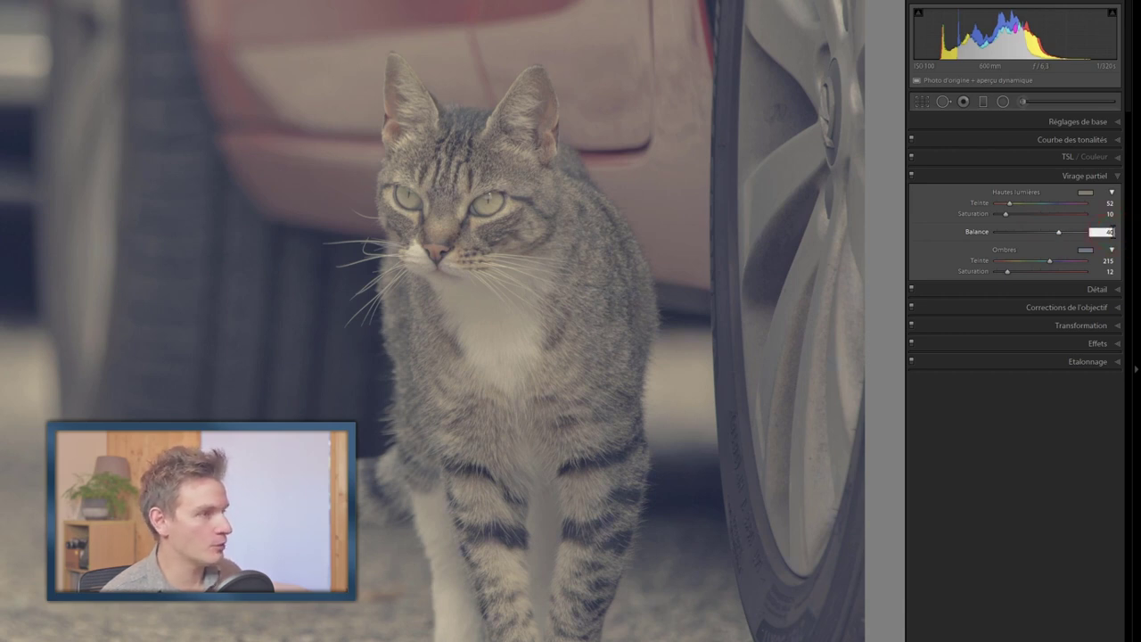
{"action": "key", "text": "Return"}
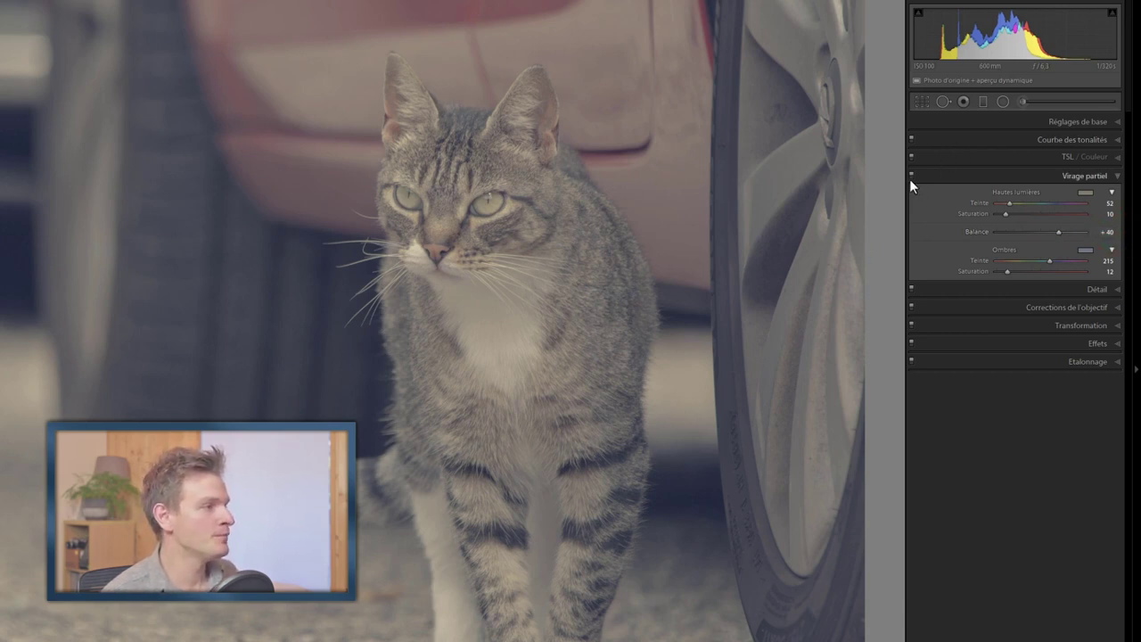
Toggle split toning to compare, then show the finished edit beside the original
{"action": "left_click", "coordinate": [911, 176]}
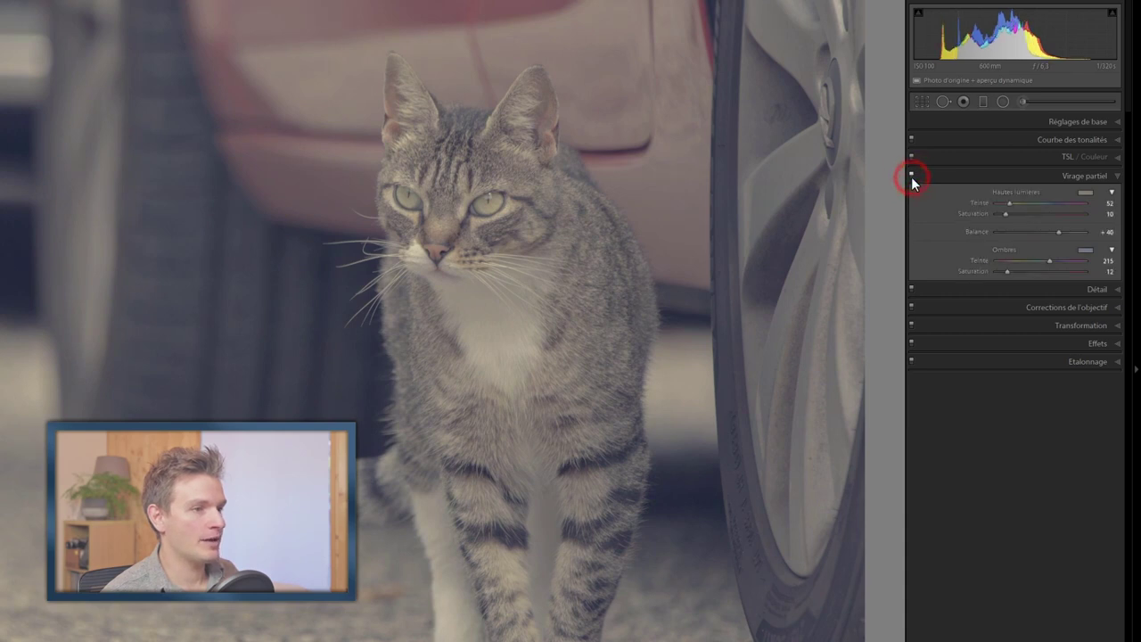
{"action": "left_click", "coordinate": [911, 177]}
{"action": "left_click", "coordinate": [911, 176]}
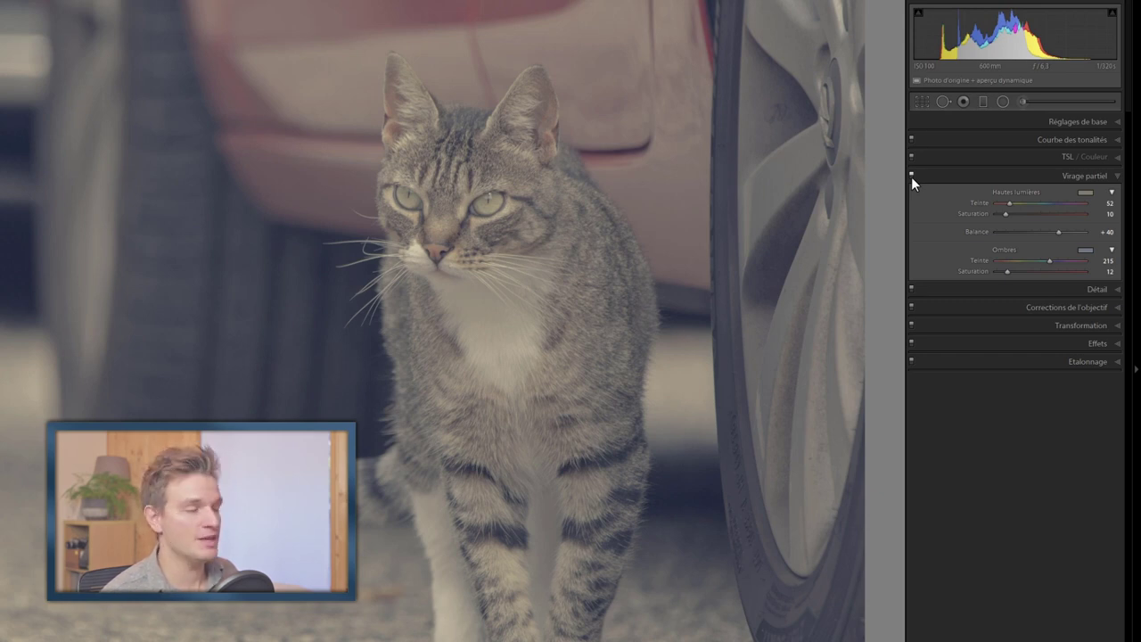
{"action": "key", "text": "y"}
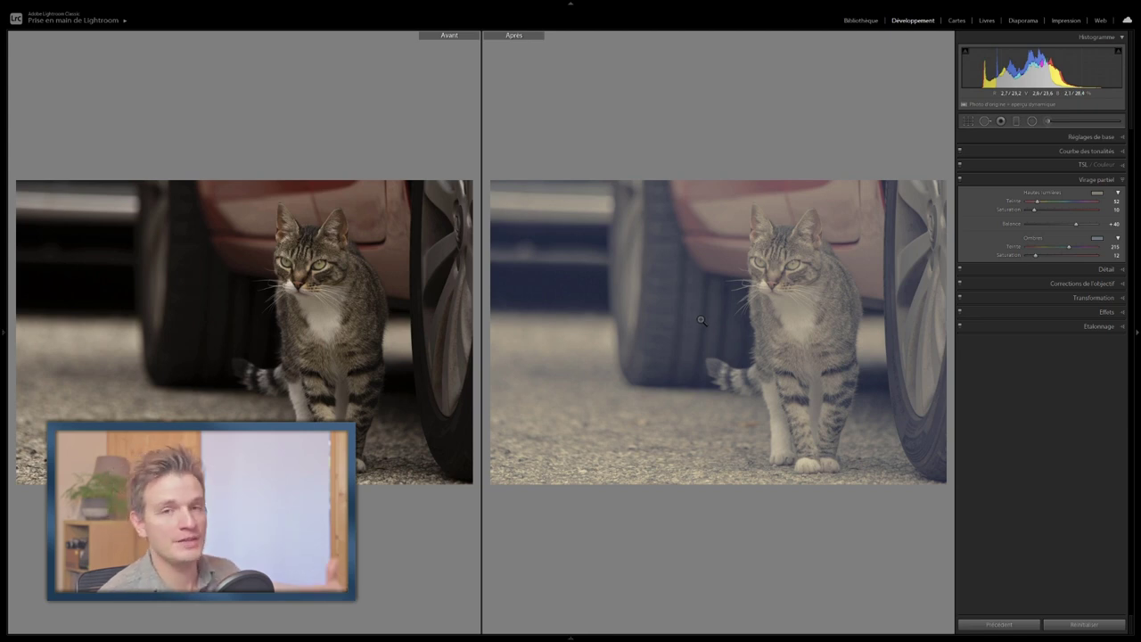
Return to Loupe view and set the post-crop vignette Amount to -50
{"action": "key", "text": "y"}
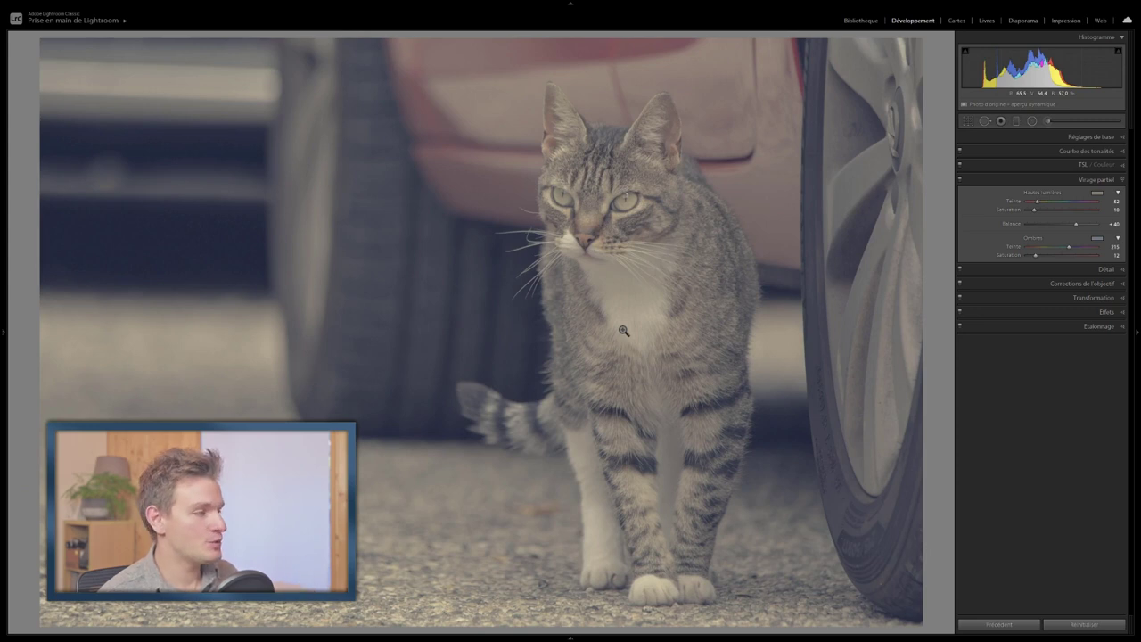
{"action": "left_click", "coordinate": [1121, 314]}
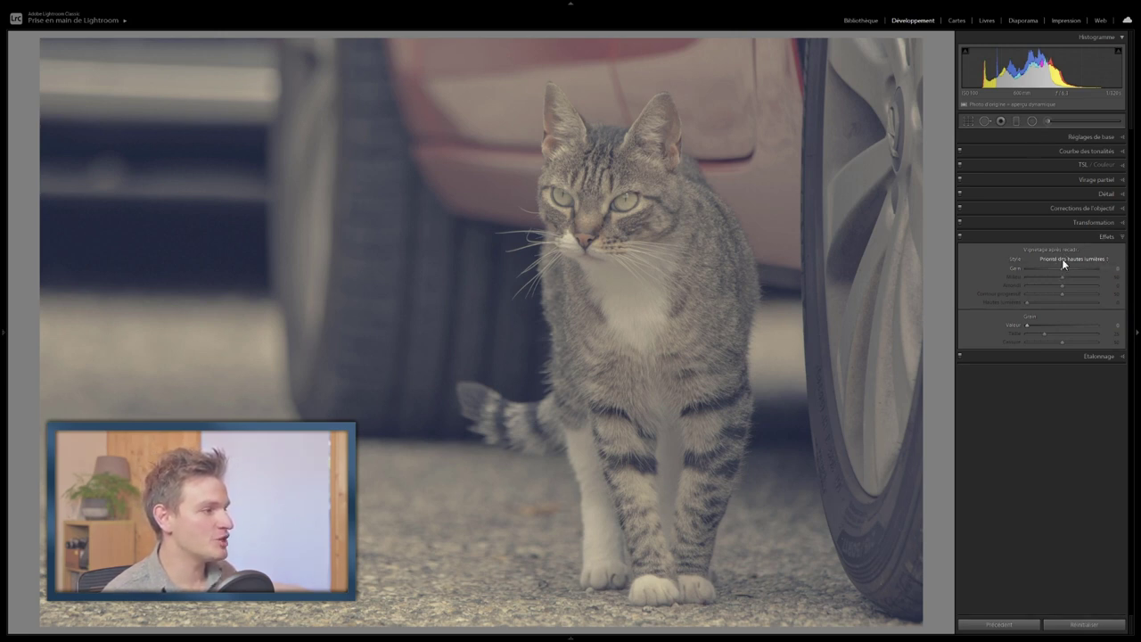
{"action": "left_click_drag", "start_coordinate": [1060, 269], "coordinate": [1015, 274]}
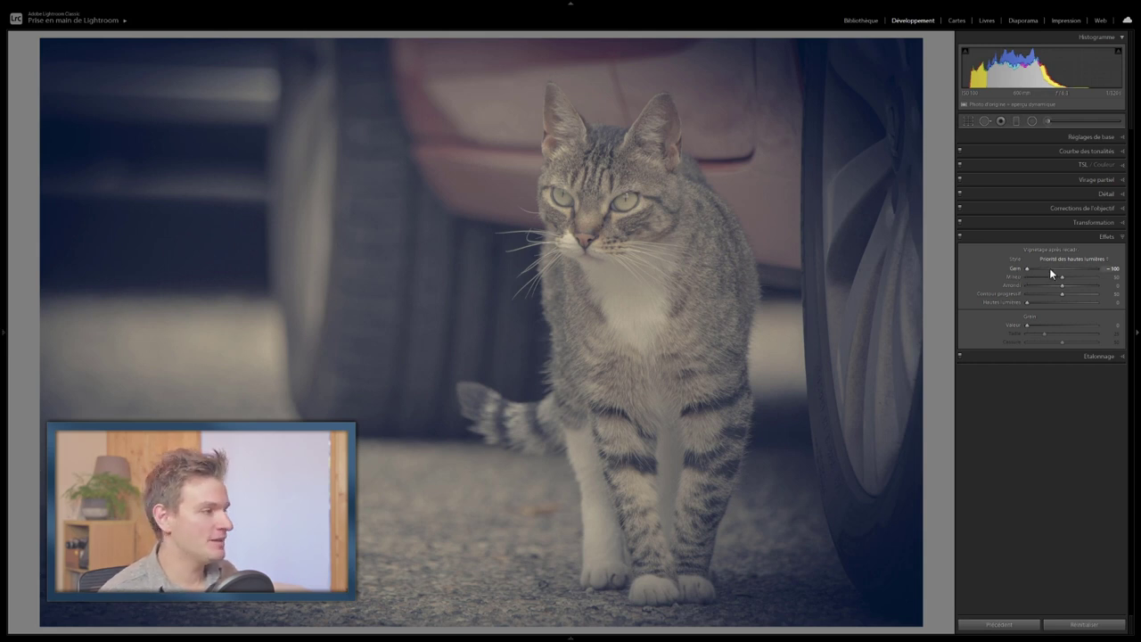
{"action": "left_click_drag", "start_coordinate": [1029, 270], "coordinate": [1040, 269]}
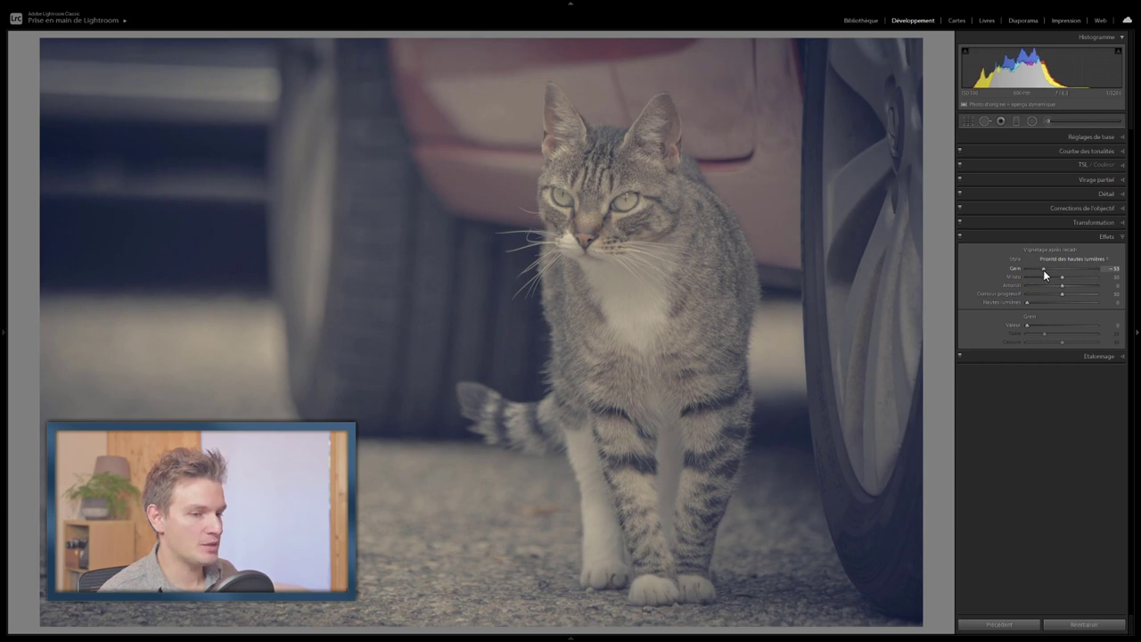
{"action": "left_click", "coordinate": [1117, 269]}
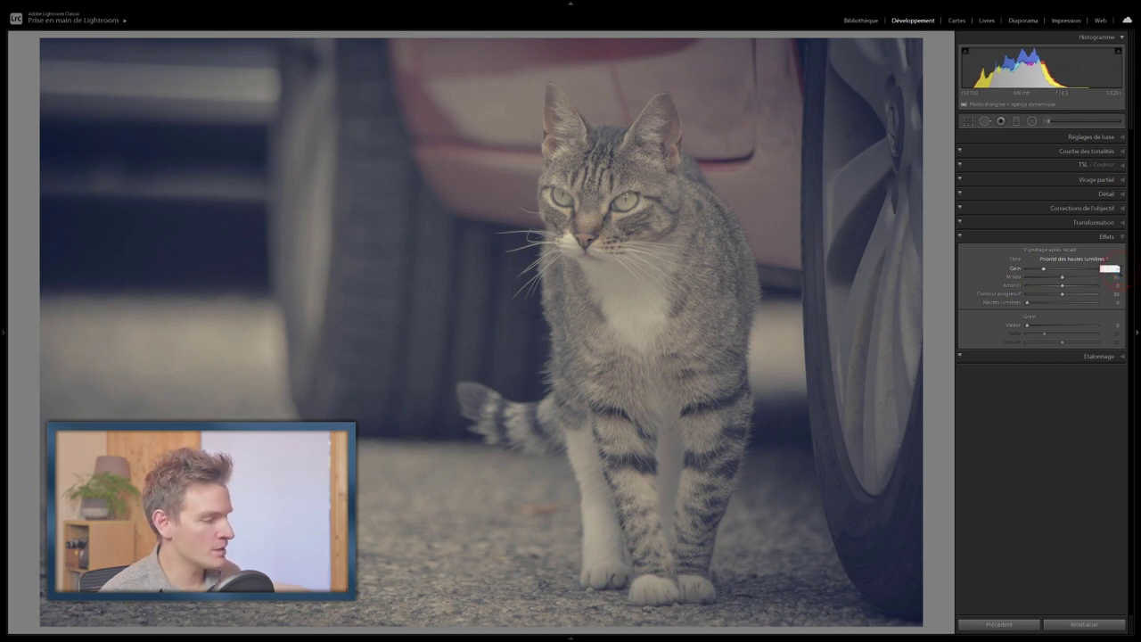
{"action": "type", "text": "-50"}
{"action": "key", "text": "Tab"}
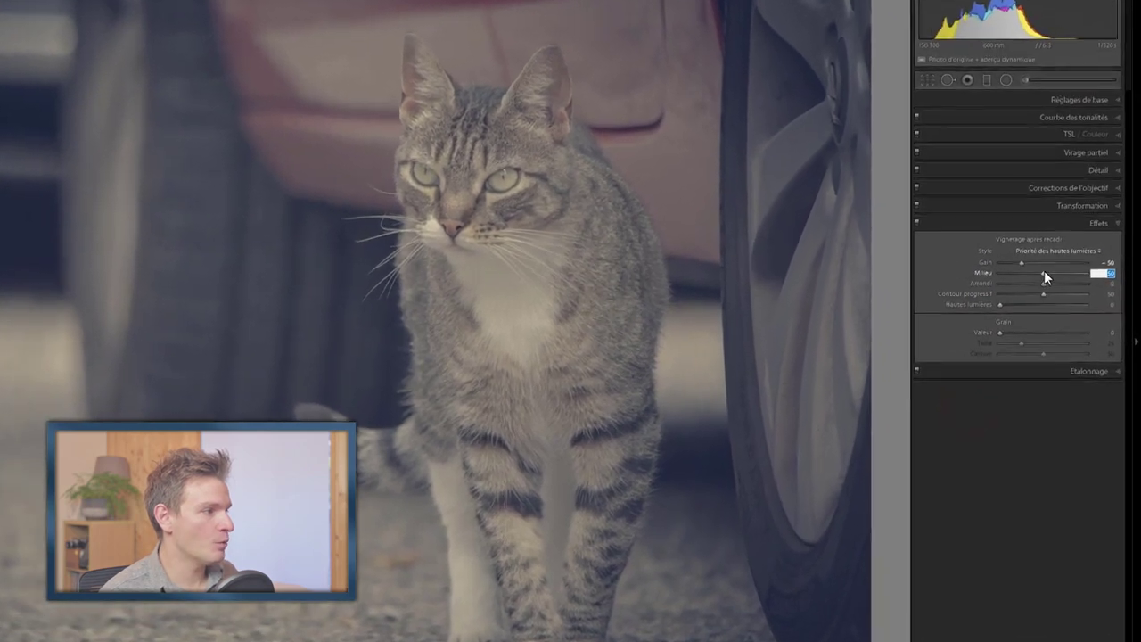
Reset the vignette Midpoint to 50 after trying other values
{"action": "left_click_drag", "start_coordinate": [1063, 277], "coordinate": [1022, 276]}
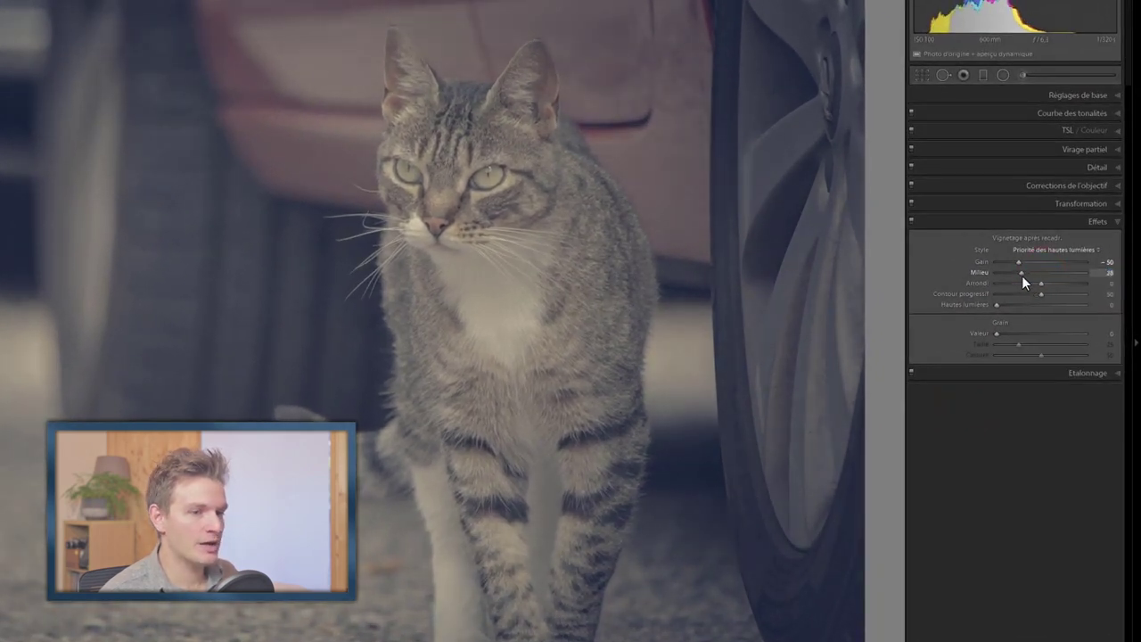
{"action": "left_click", "coordinate": [1028, 270]}
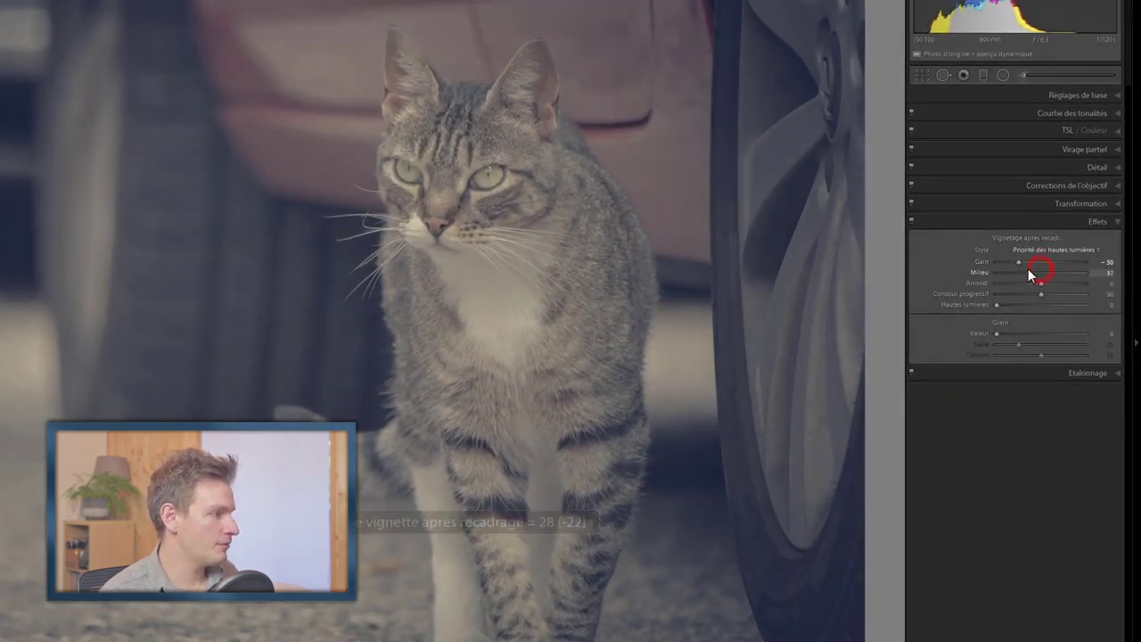
{"action": "left_click_drag", "start_coordinate": [1030, 270], "coordinate": [1034, 274]}
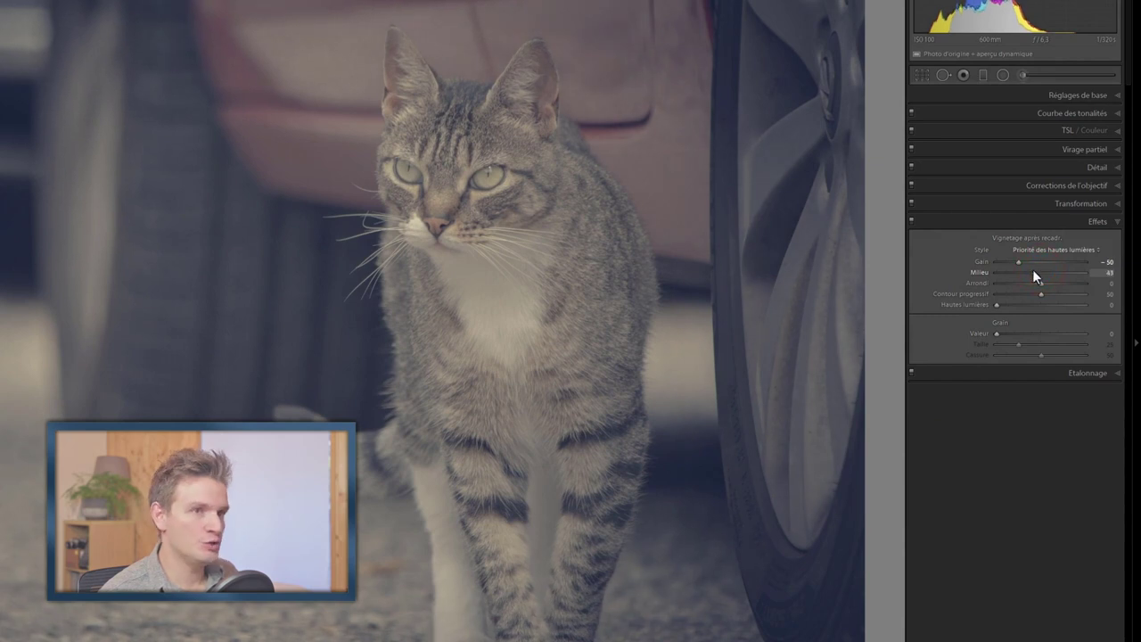
{"action": "double_click", "coordinate": [979, 272]}
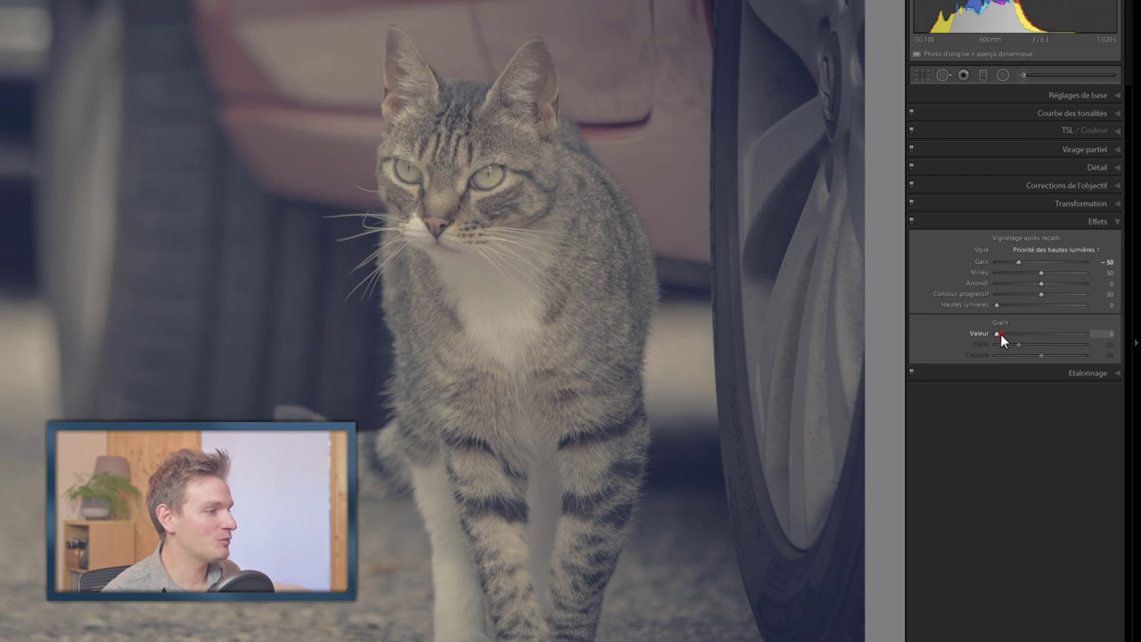
Add film grain and set the grain Amount, aiming for 30
{"action": "left_click_drag", "start_coordinate": [1000, 333], "coordinate": [1009, 336]}
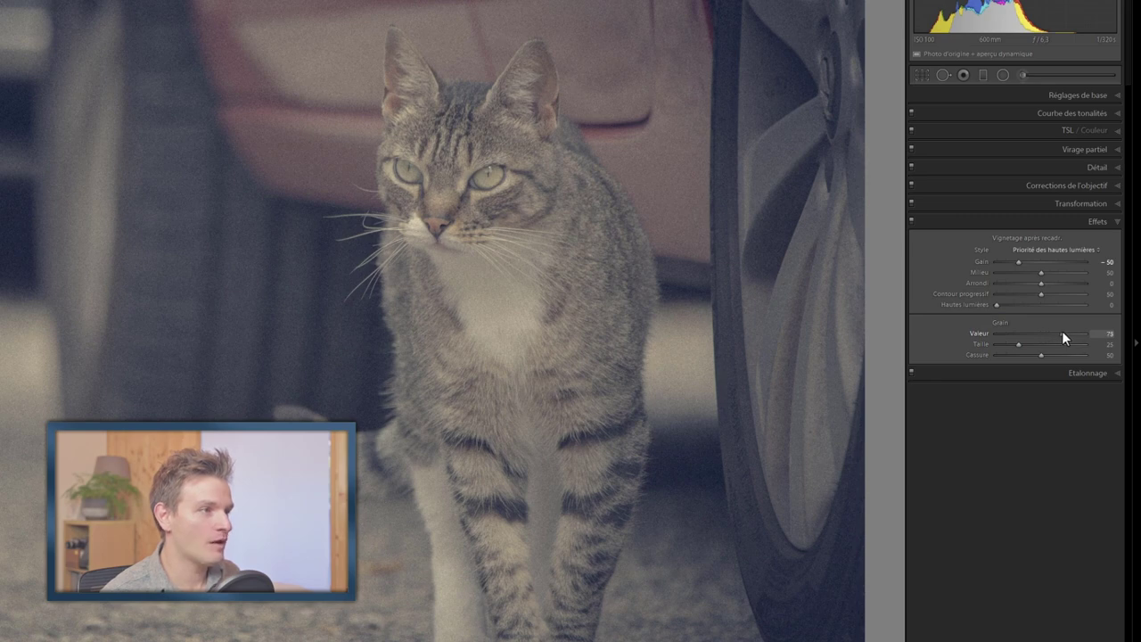
{"action": "left_click_drag", "start_coordinate": [1060, 331], "coordinate": [1058, 324]}
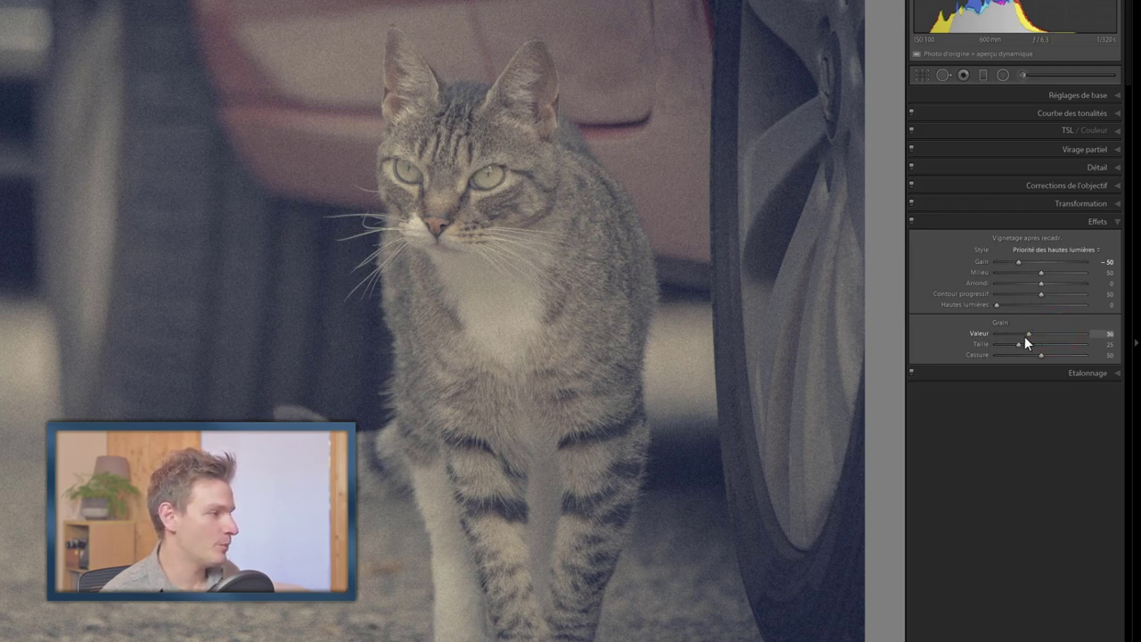
{"action": "left_click", "coordinate": [1025, 339]}
{"action": "left_click", "coordinate": [1110, 337]}
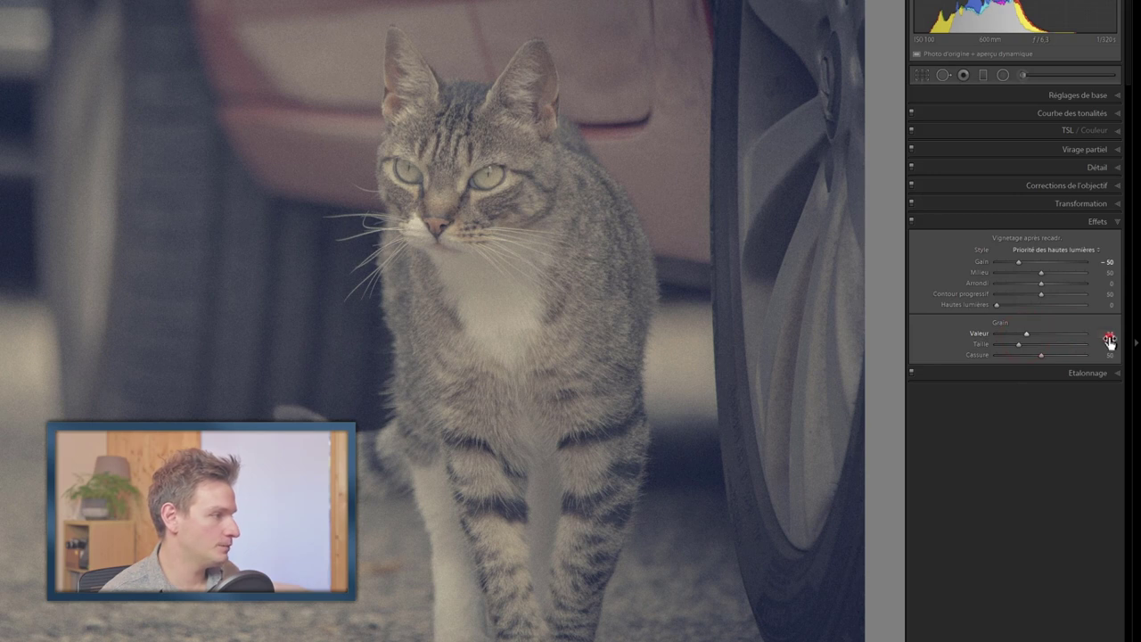
{"action": "type", "text": "25"}
{"action": "key", "text": "Return"}
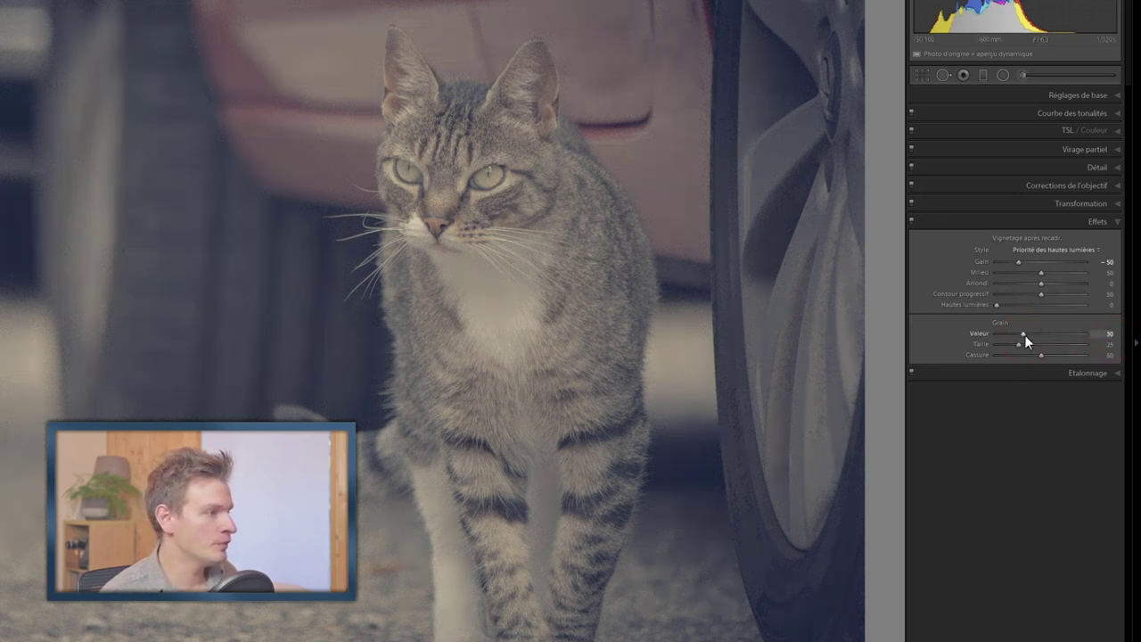
Set grain Size 53 and Roughness 55, then toggle Effects off and on to compare
{"action": "left_click_drag", "start_coordinate": [1019, 345], "coordinate": [1026, 349]}
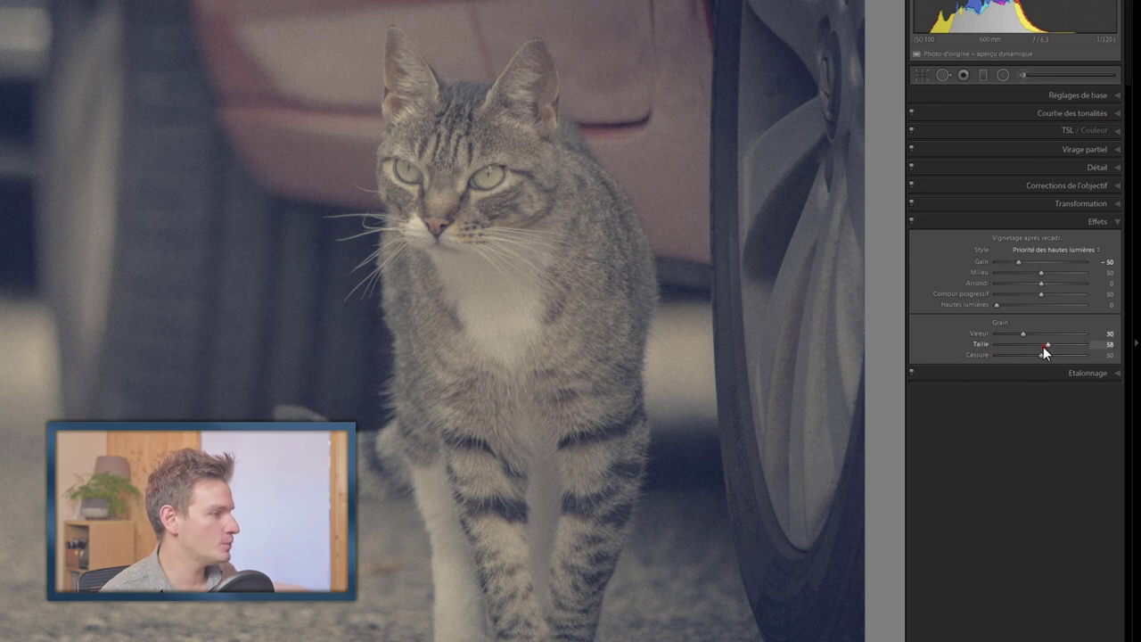
{"action": "left_click_drag", "start_coordinate": [1045, 347], "coordinate": [1056, 357]}
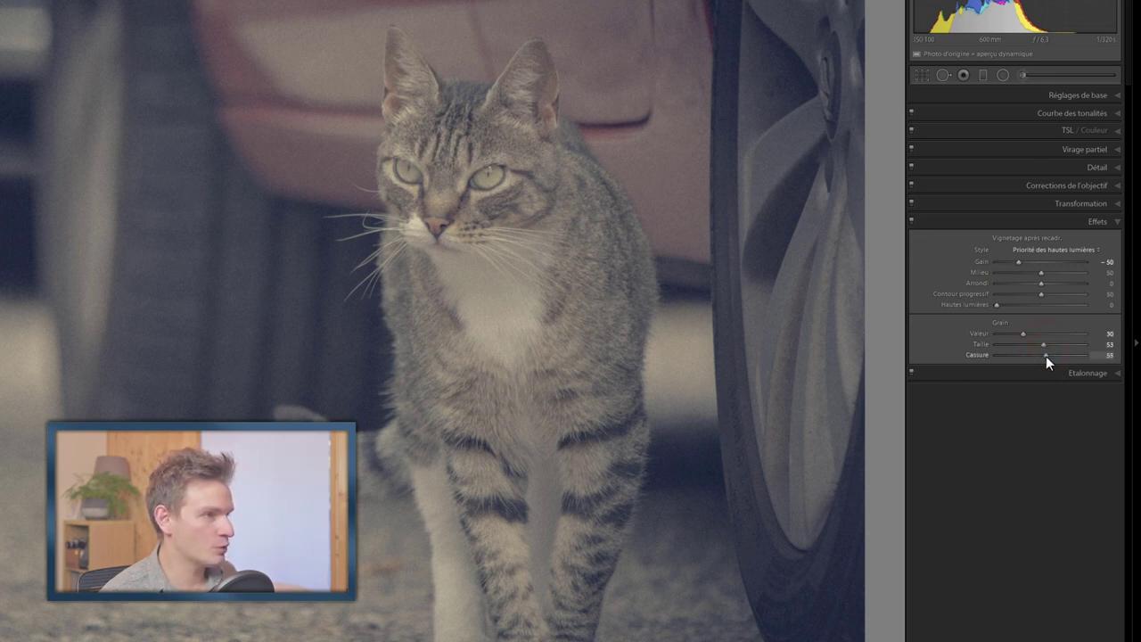
{"action": "left_click", "coordinate": [912, 222]}
{"action": "left_click", "coordinate": [912, 222]}
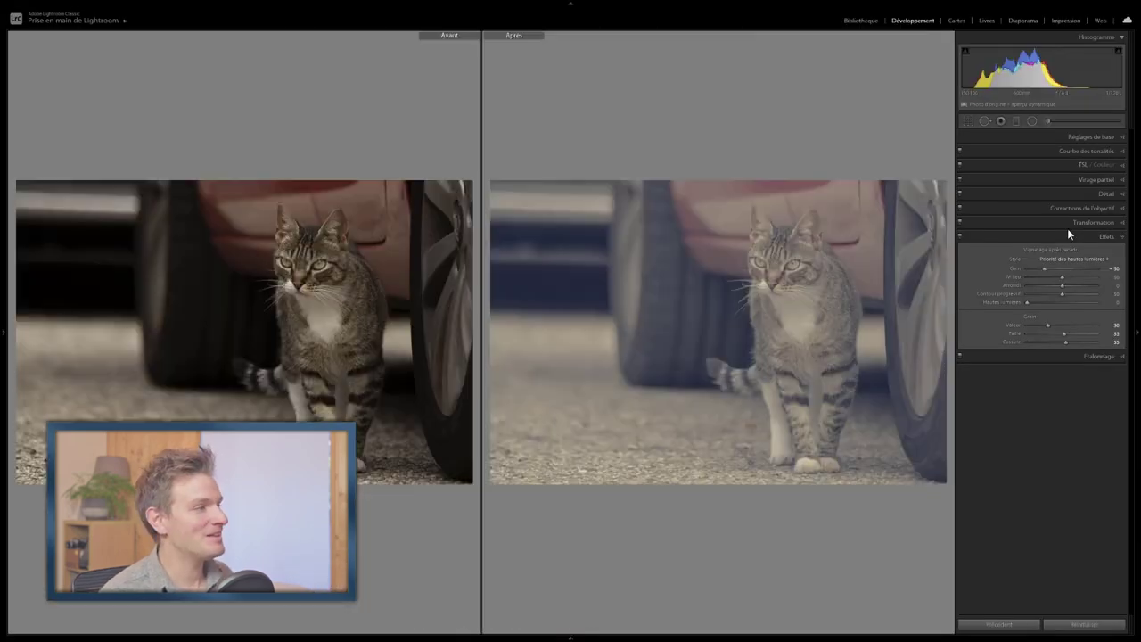
In Before/After view, raise Highlights, lower Blacks to +29, and hide the right panel
{"action": "key", "text": "y"}
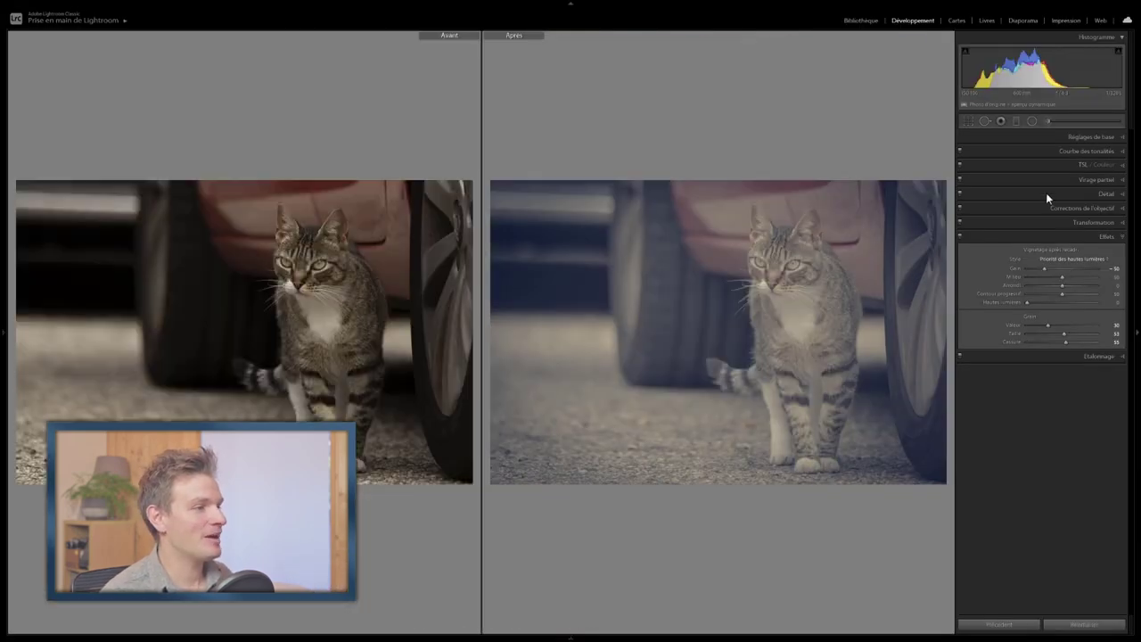
{"action": "left_click", "coordinate": [1091, 137]}
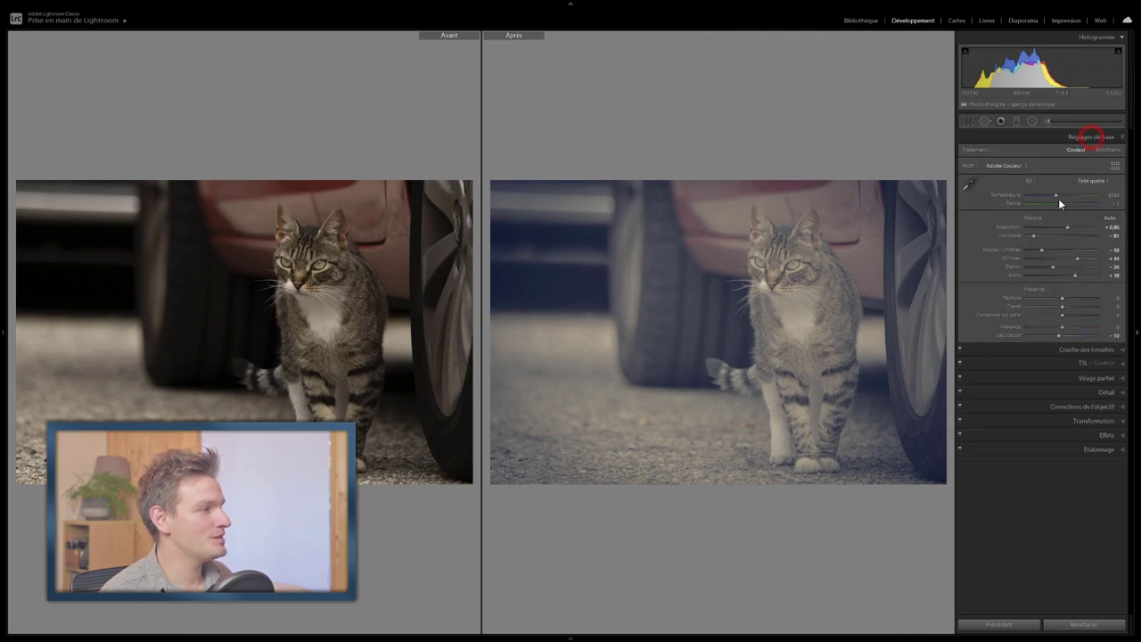
{"action": "mouse_move", "coordinate": [1043, 252]}
{"action": "left_mouse_down"}
{"action": "mouse_move", "coordinate": [1063, 251]}
{"action": "mouse_move", "coordinate": [1074, 275]}
{"action": "mouse_move", "coordinate": [1057, 270]}
{"action": "left_mouse_up"}
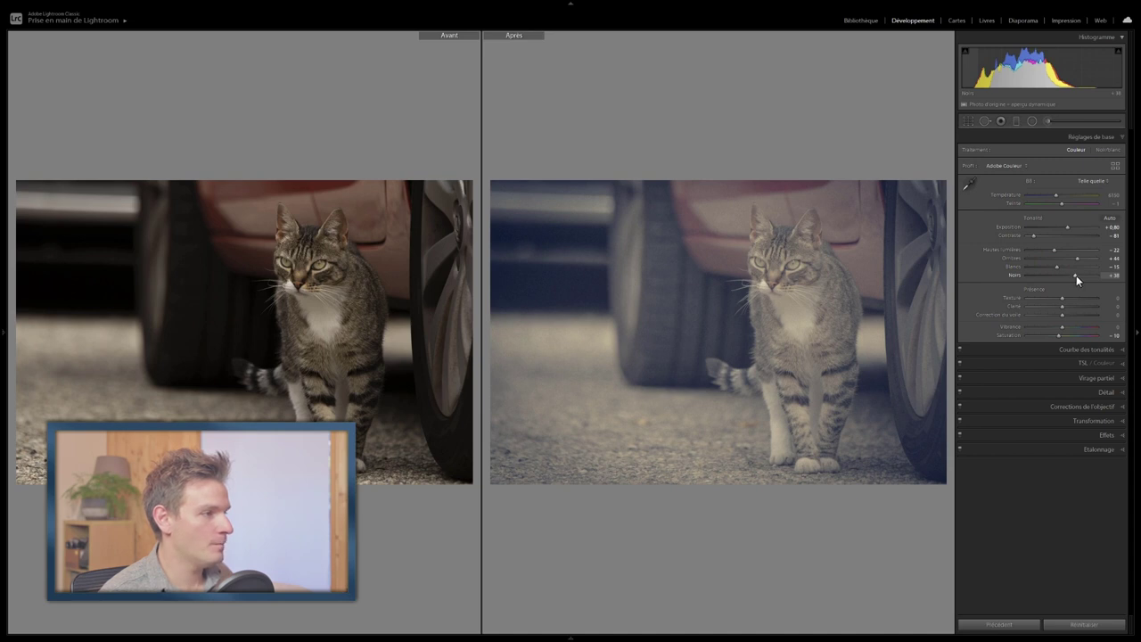
{"action": "left_click_drag", "start_coordinate": [1076, 275], "coordinate": [1074, 277]}
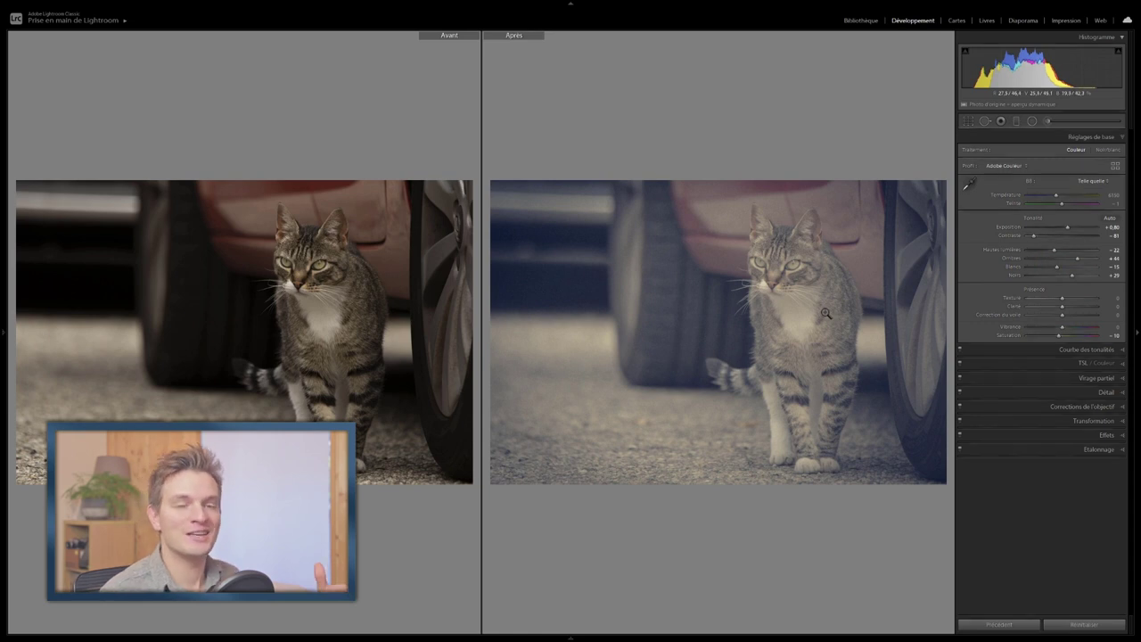
{"action": "left_click", "coordinate": [1136, 331]}
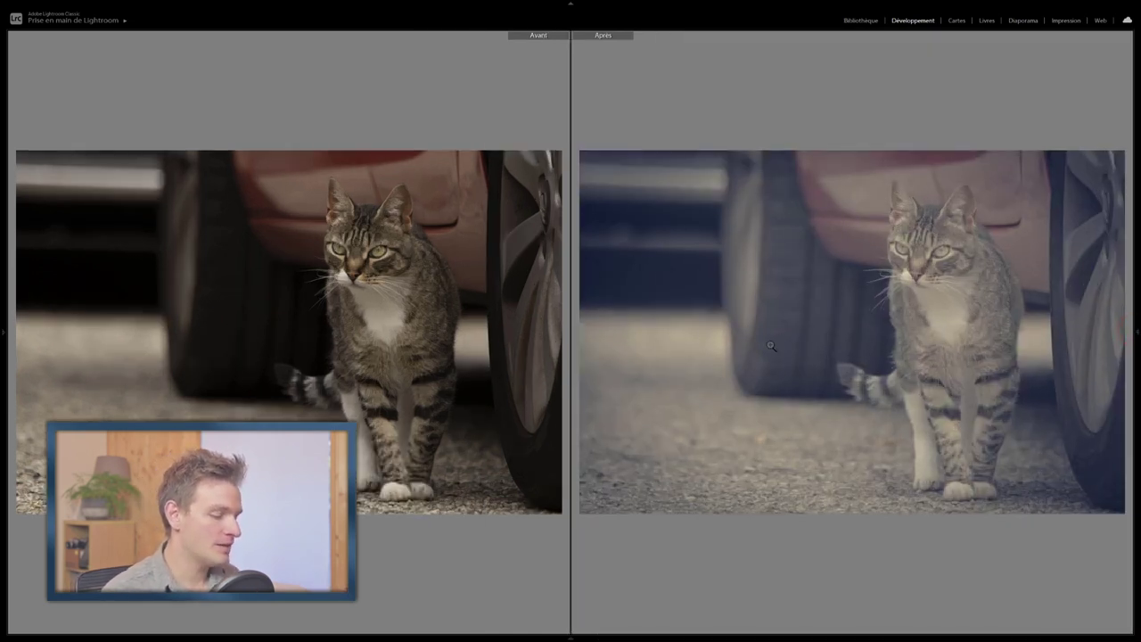
Switch to Lights Out mode around the before/after cat comparison
{"action": "key", "text": "l"}
{"action": "key", "text": "l"}
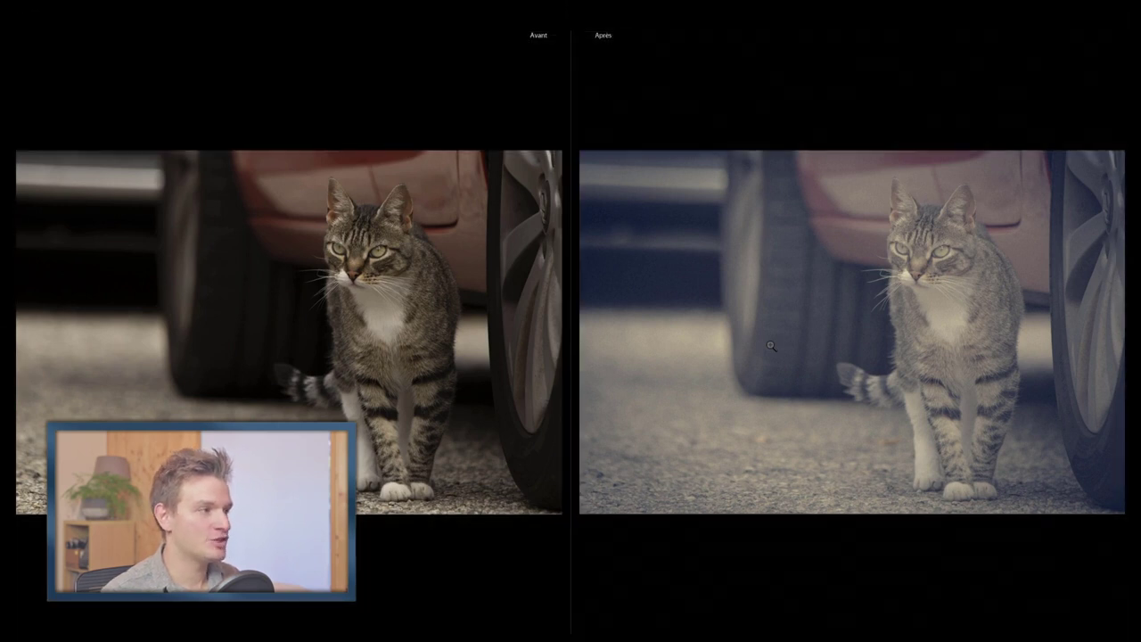